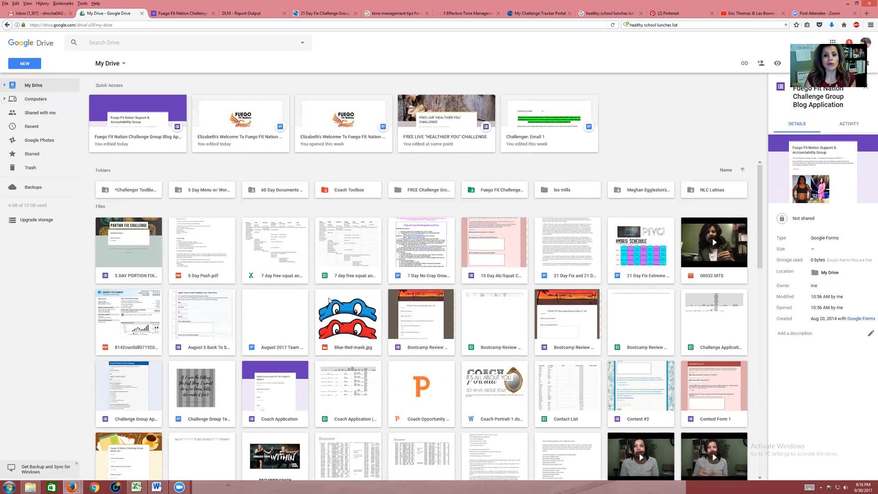
Step: Open the Fuego Fit Nation Challenge Group Blog Application form and examine its general, presentation and quiz settings
left_click(182, 15)
scroll(230, 171, "up", 15)
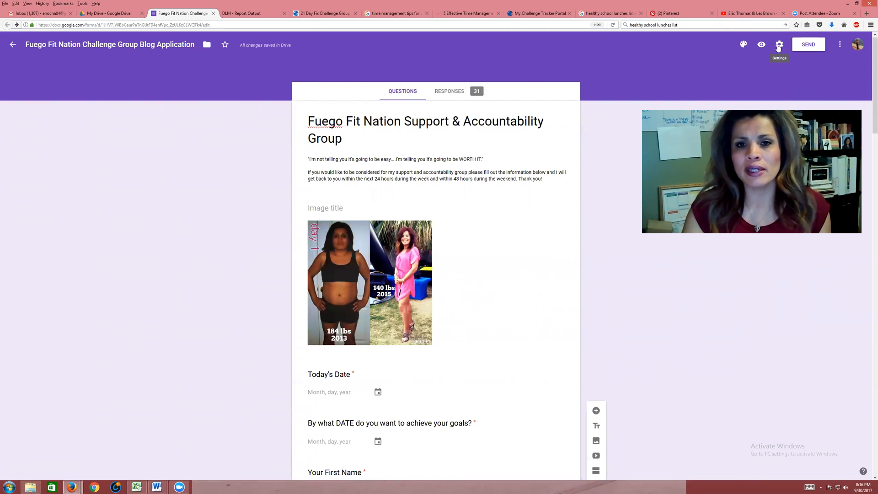
left_click(778, 46)
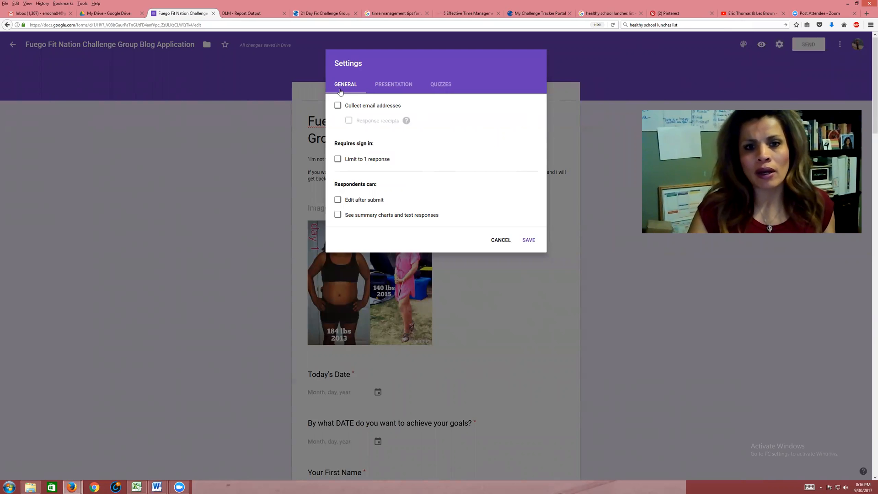
left_click(397, 90)
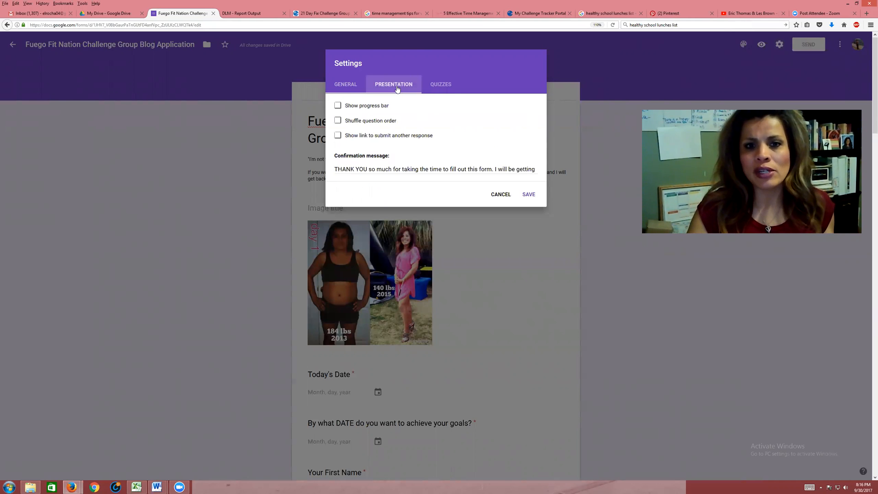
left_click(442, 87)
left_click(347, 90)
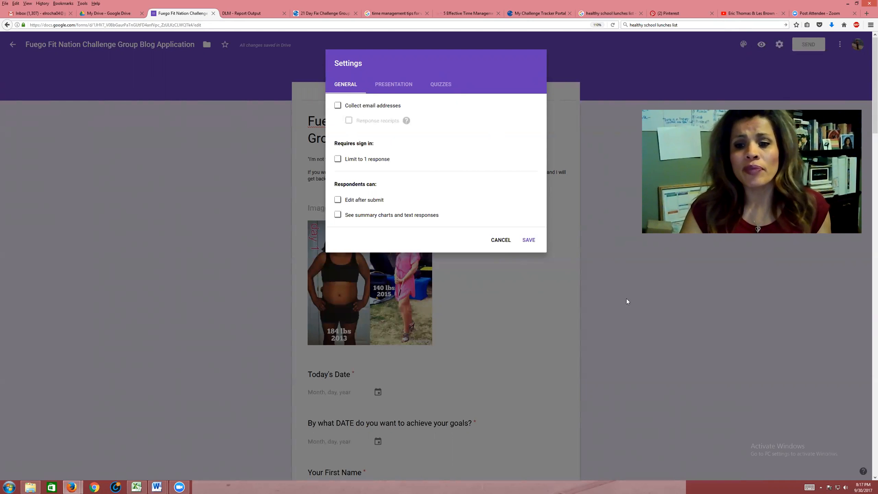
left_click(501, 240)
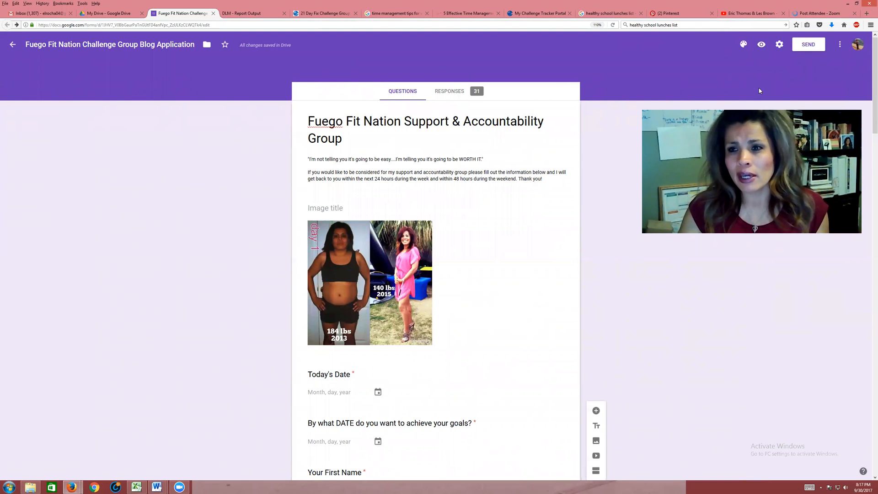
Step: Examine the form's theme colour choices, general settings and additional form actions such as copying or trashing
left_click(743, 45)
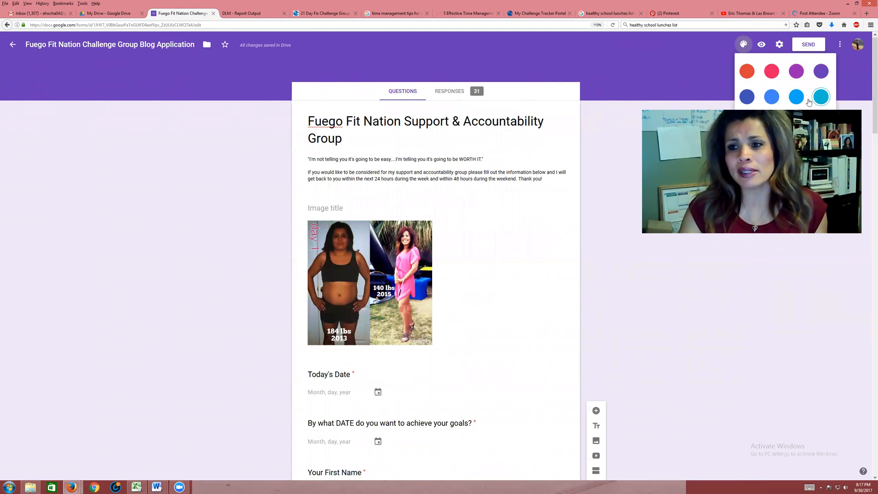
left_click(777, 45)
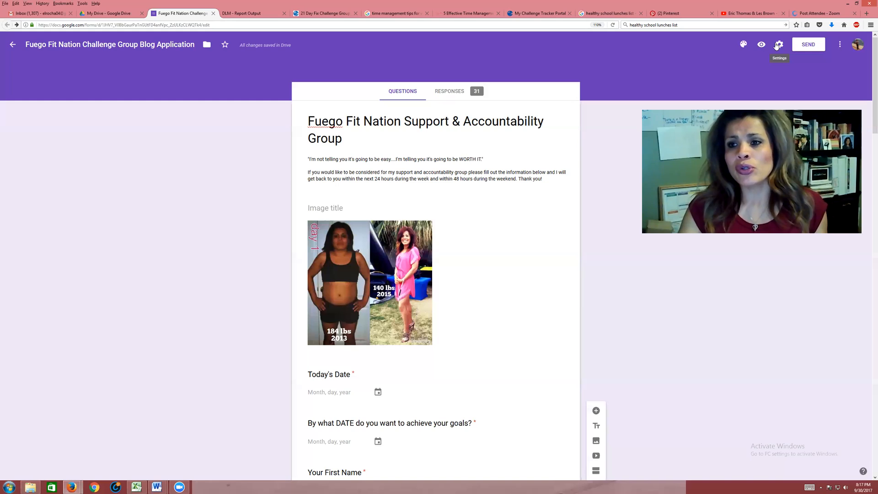
left_click(777, 46)
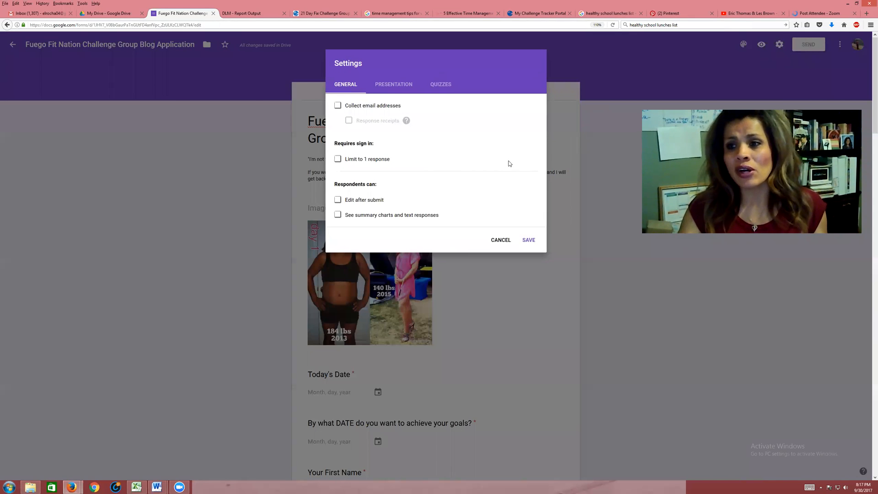
left_click(840, 49)
left_click(840, 46)
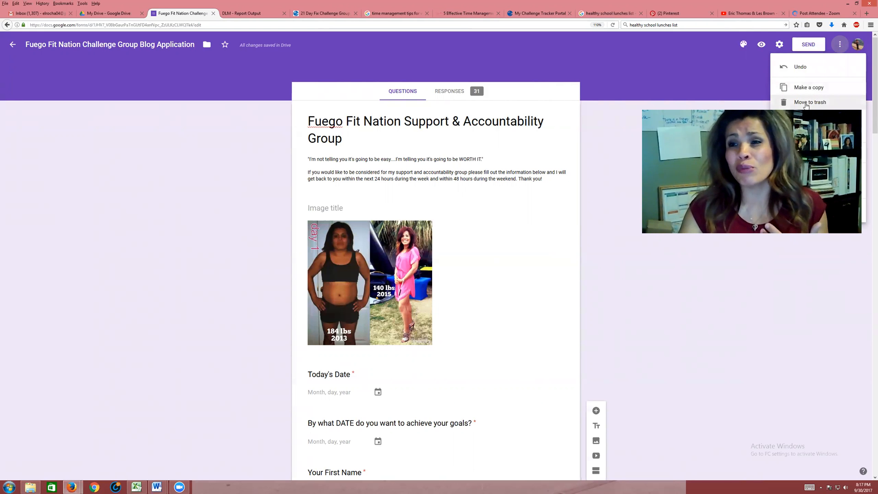
left_click(749, 62)
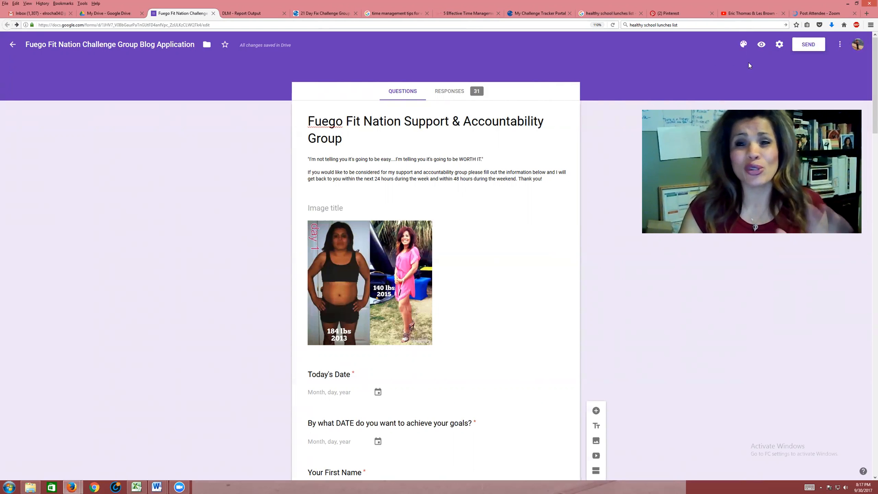
left_click(778, 46)
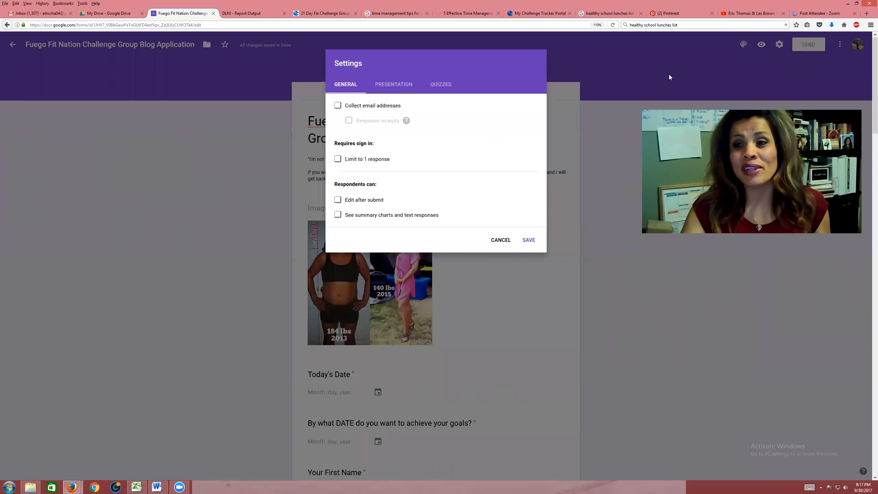
left_click(720, 67)
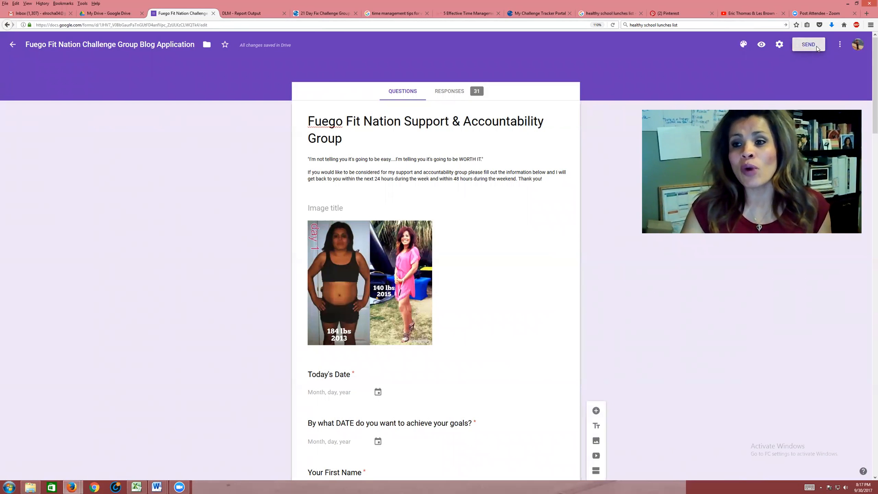
Step: View the form's email and link sharing options and generate a shortened URL for sharing it
left_click(816, 47)
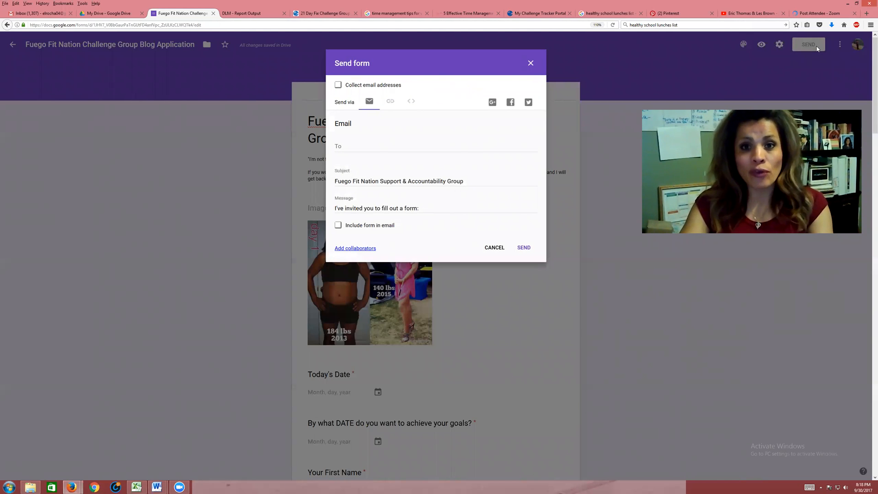
left_click(349, 148)
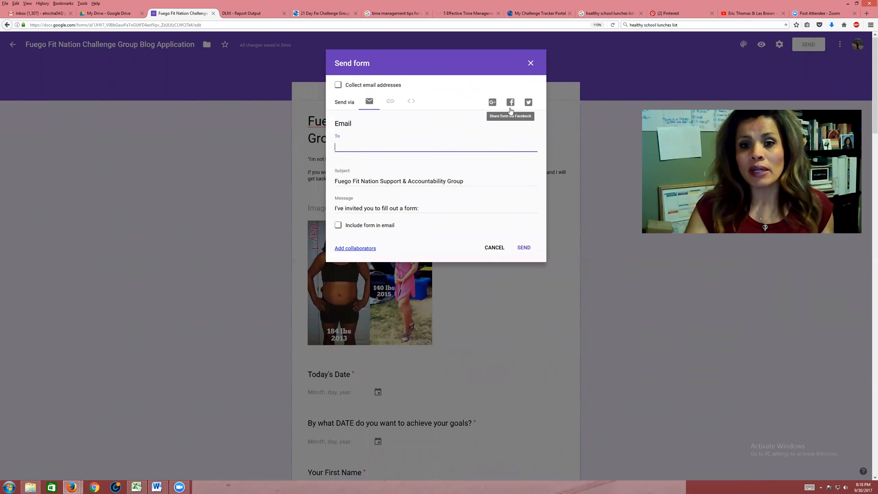
left_click(390, 105)
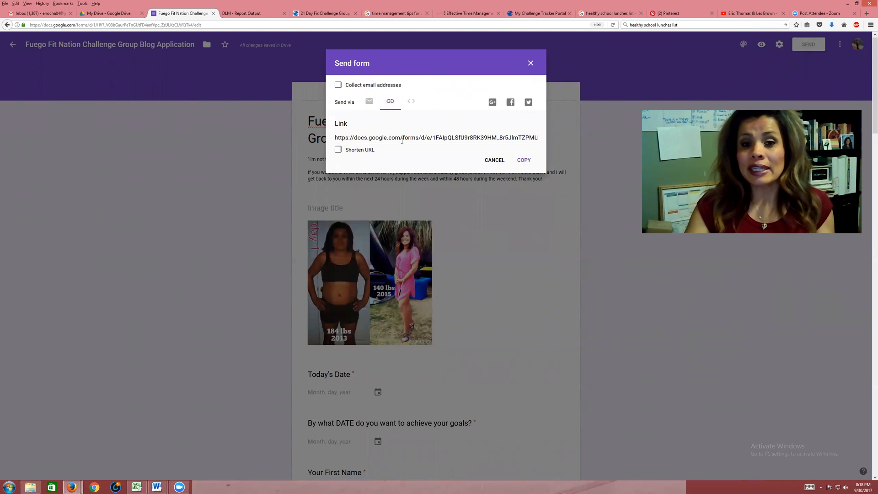
left_click(338, 149)
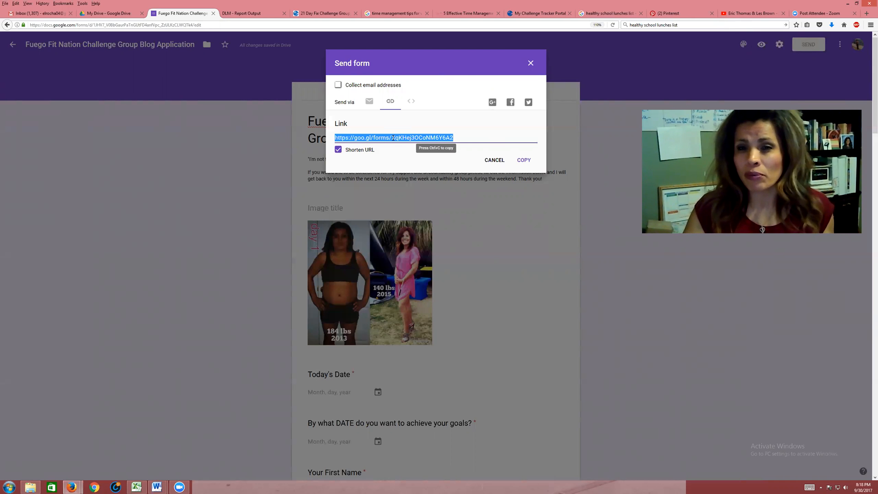
left_click(536, 66)
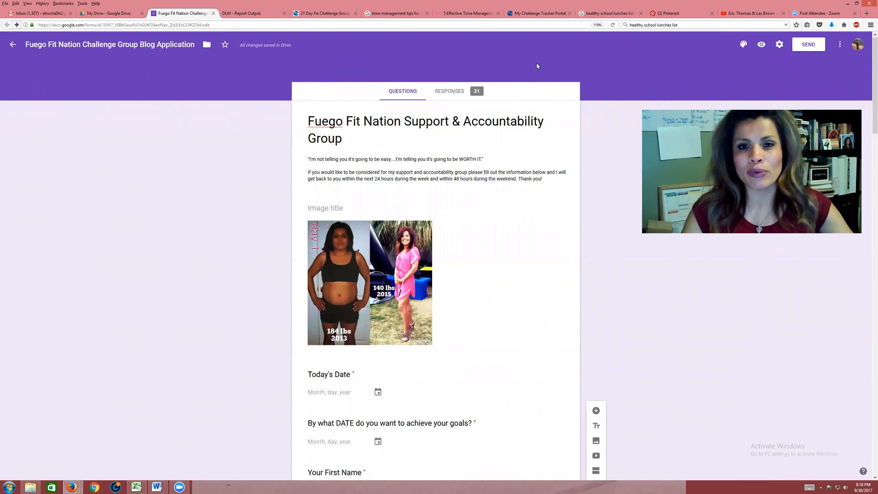
scroll(261, 176, "down", 3)
scroll(361, 196, "up", 3)
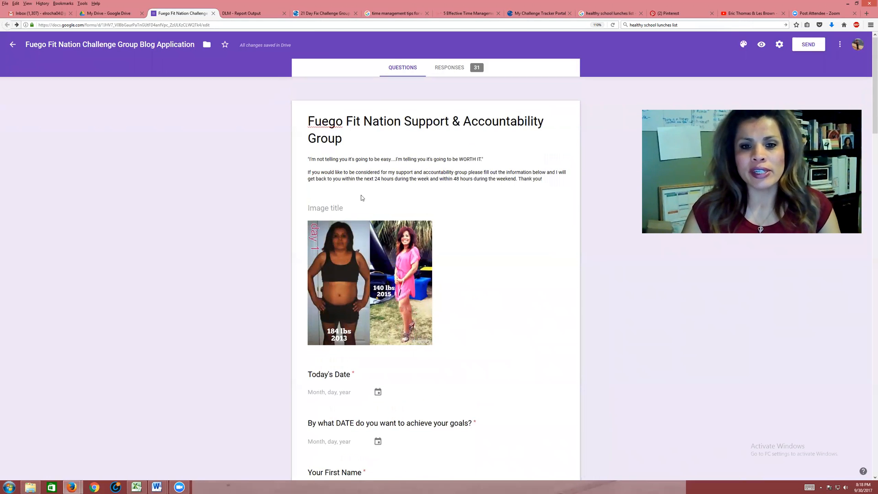
left_click(439, 188)
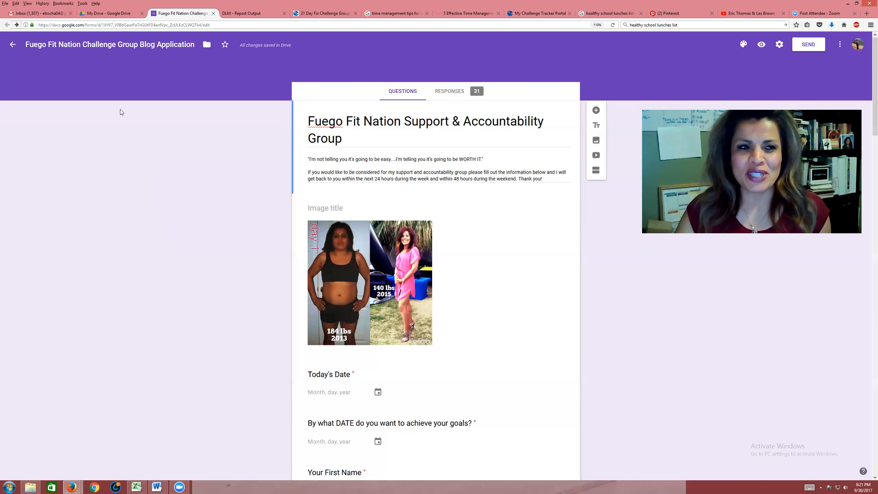
Step: Go to My Drive, look through the file types that can be created, and start a new Google Form
left_click(115, 14)
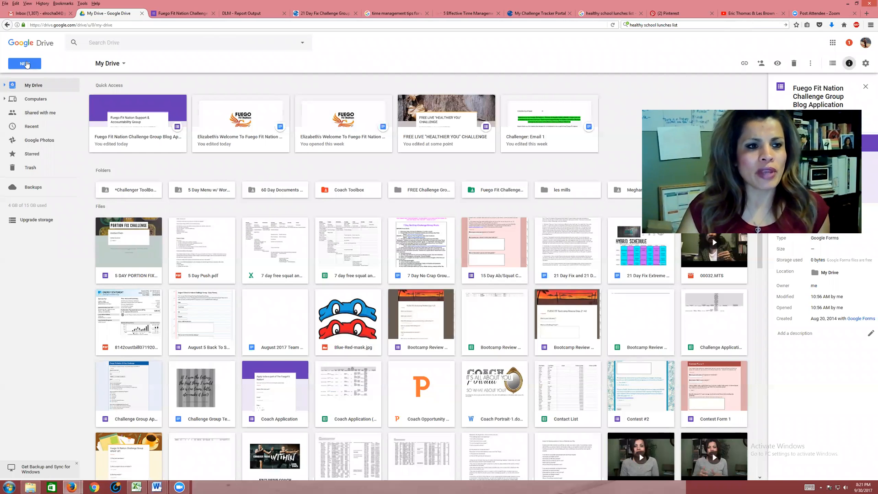
left_click(26, 65)
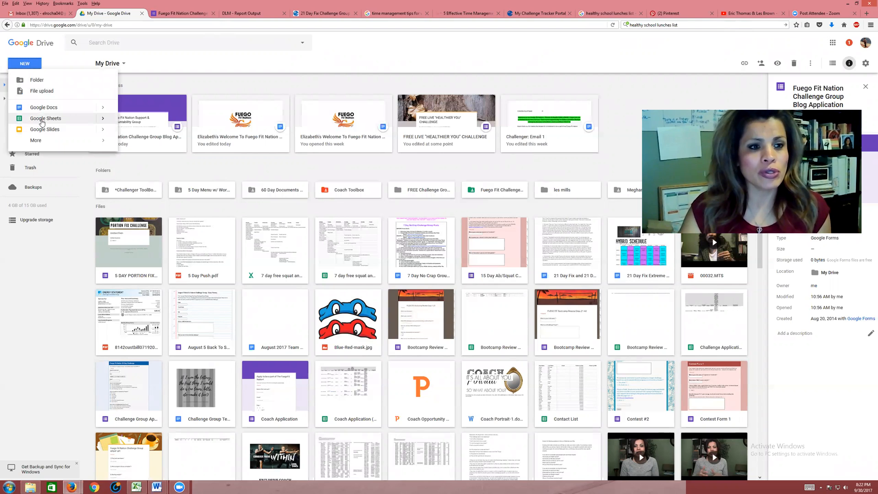
left_click(103, 119)
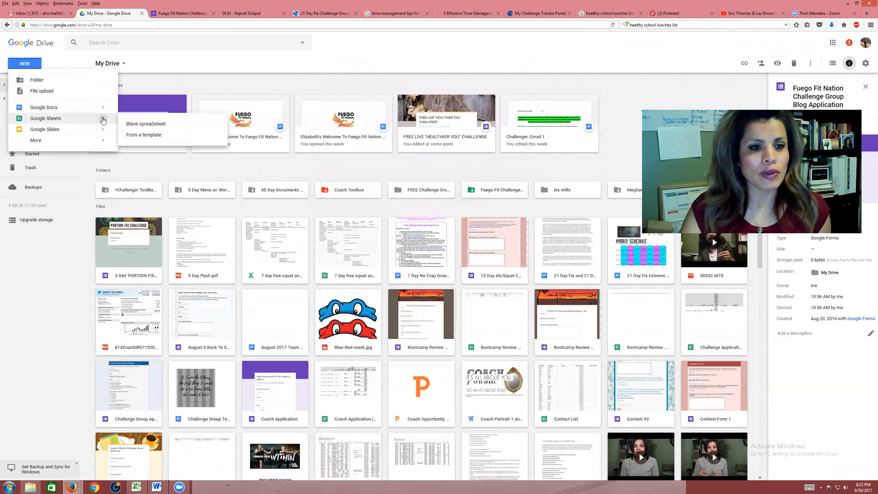
left_click(103, 108)
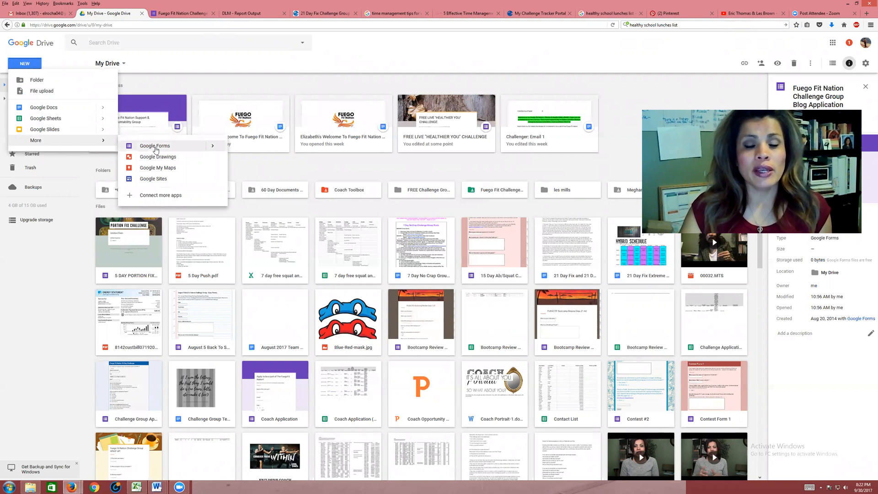
left_click(156, 146)
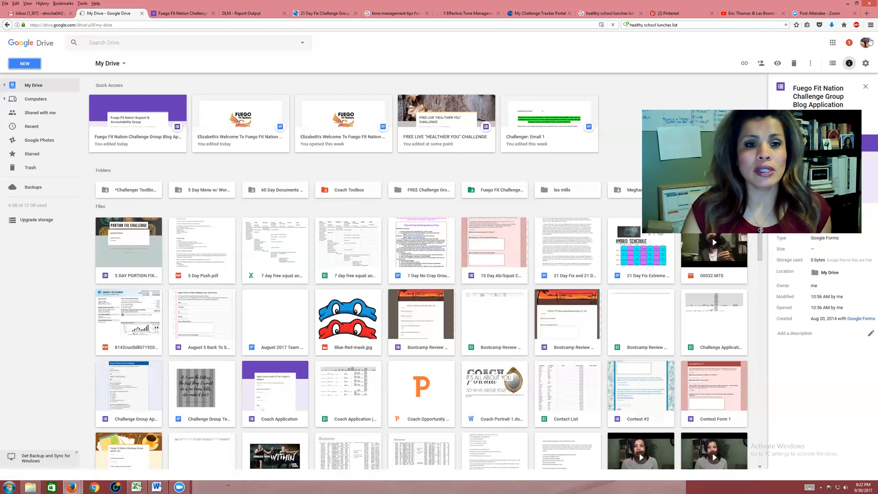
left_click(871, 37)
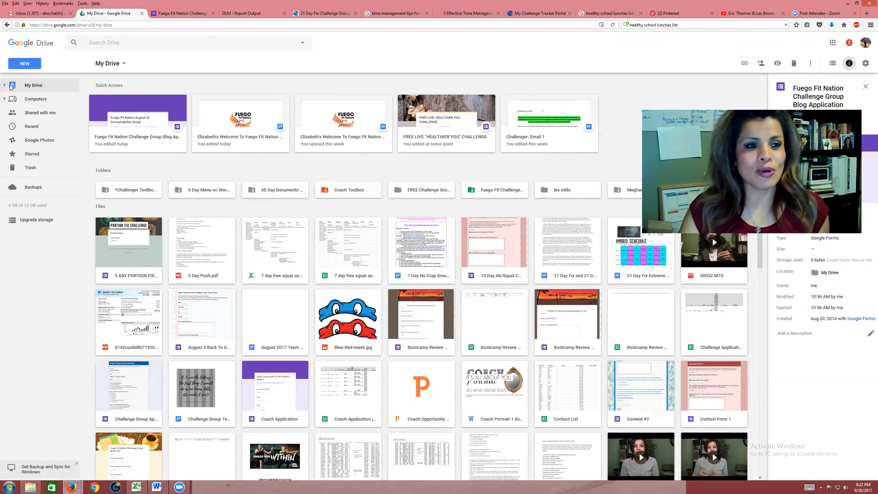
Step: Start a new Google Sheets spreadsheet and allow the pop-ups blocked for the Google Drive site
left_click(25, 67)
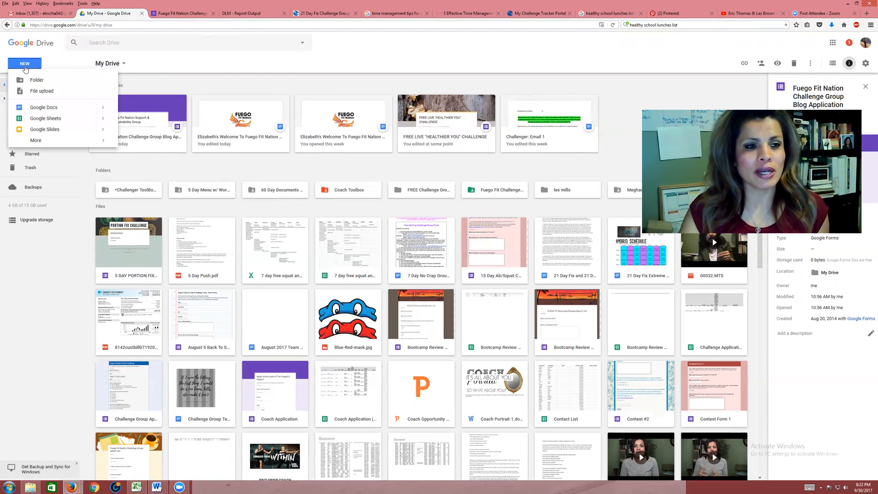
left_click(42, 119)
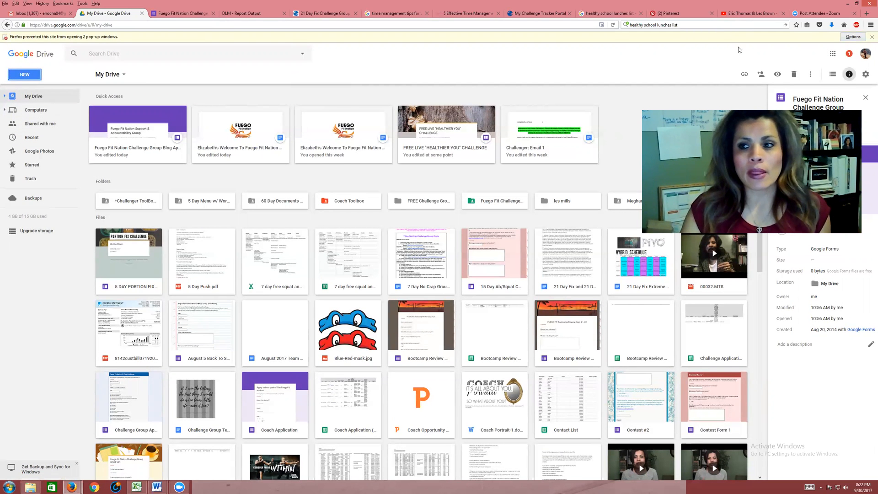
left_click(853, 38)
left_click(783, 48)
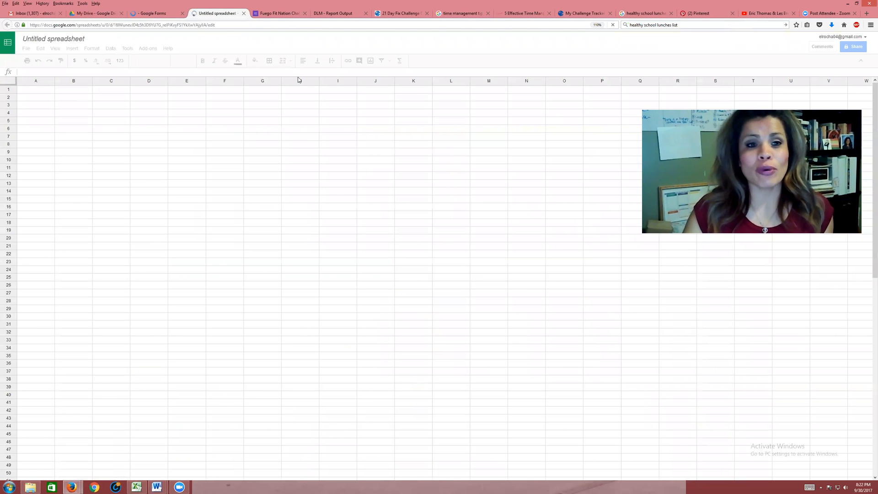
Step: Close the untitled spreadsheet and set the untitled form's theme colour to cyan blue
left_click(244, 13)
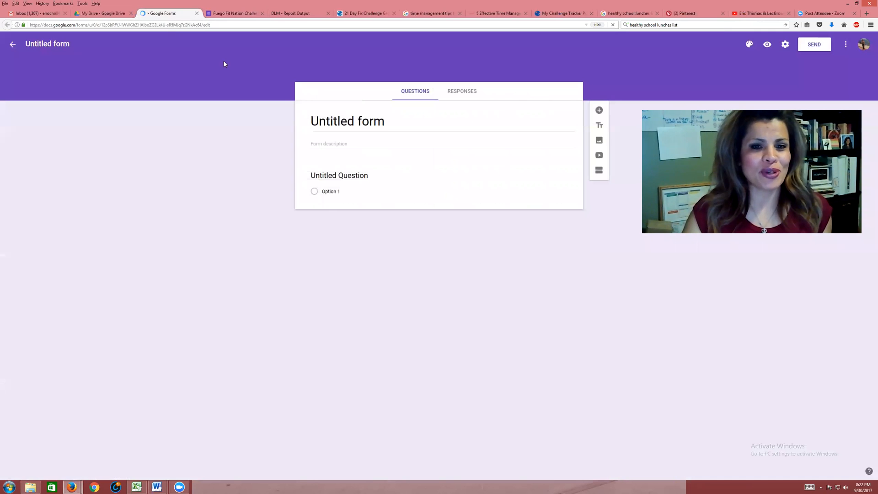
left_click(383, 194)
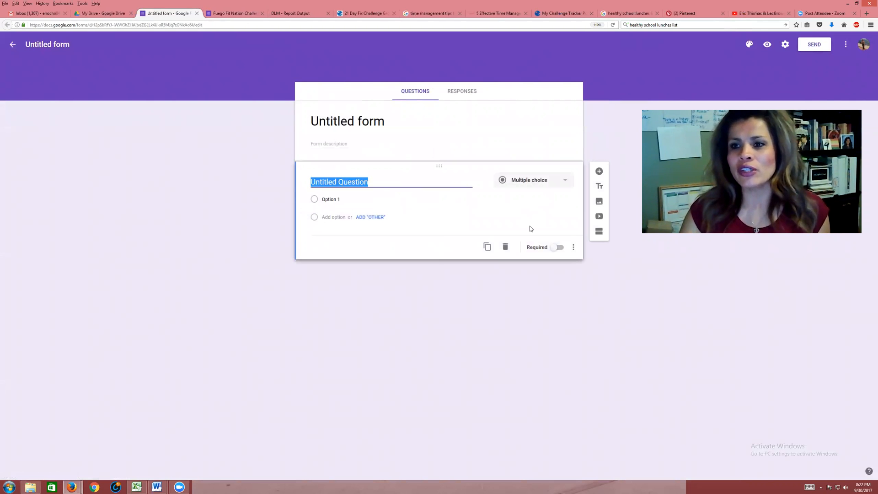
left_click(749, 44)
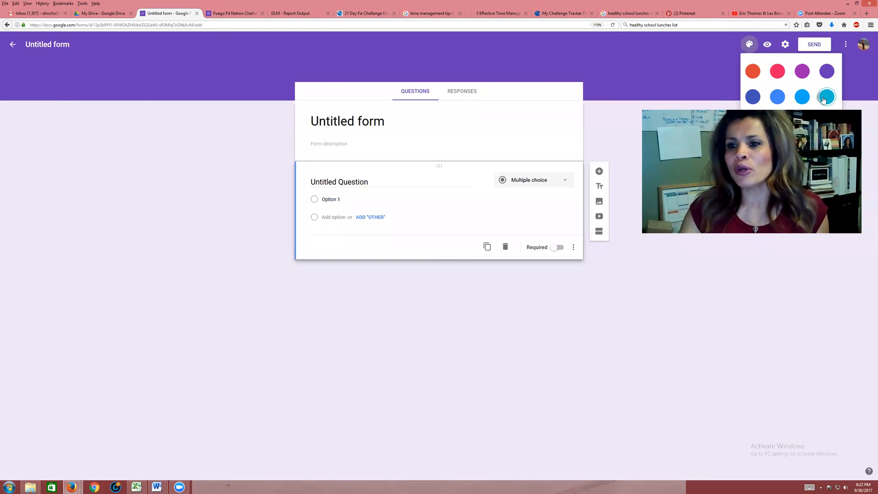
left_click(824, 97)
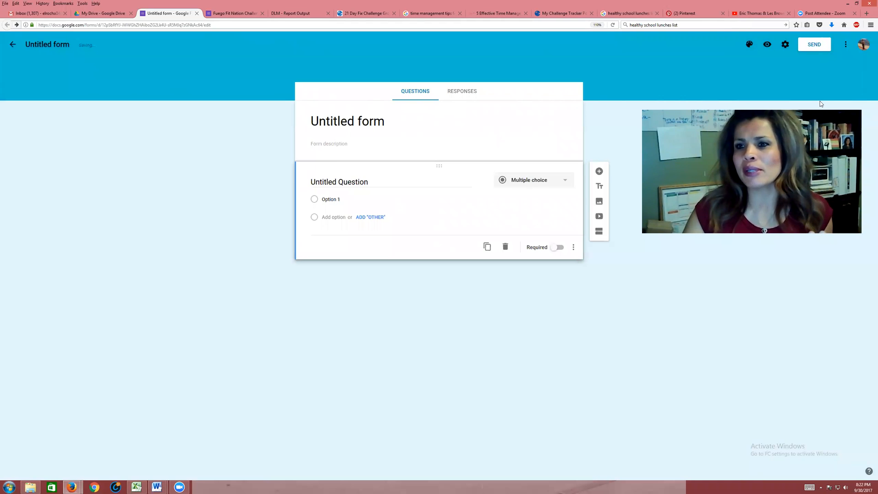
Step: Check the untitled form's general settings without changing them and open the form's preview
left_click(785, 44)
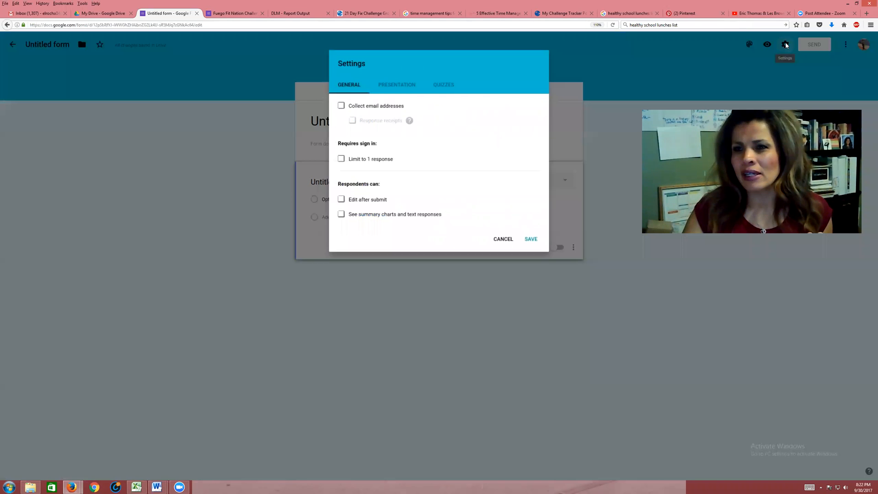
left_click(510, 243)
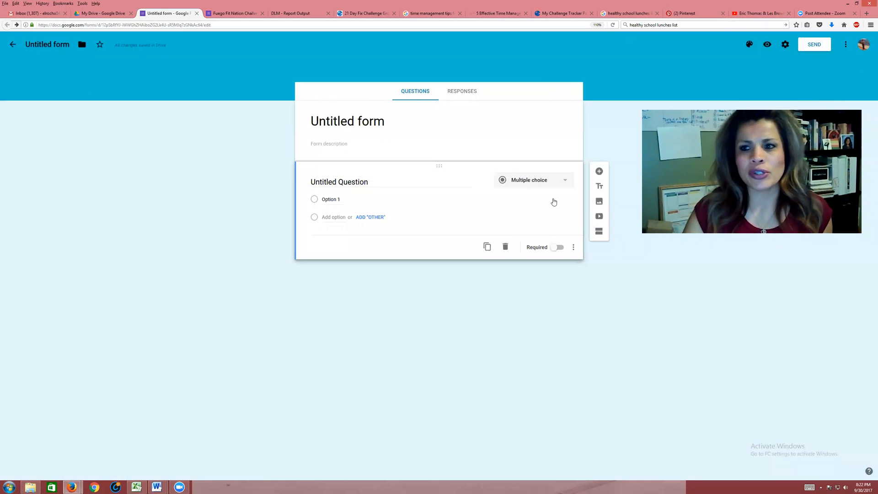
left_click(767, 45)
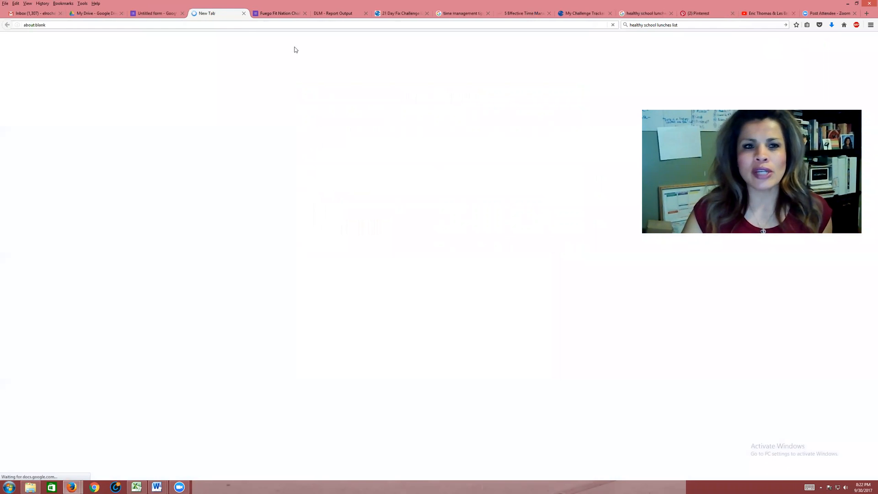
Step: Close the form preview and title the form with the owner's first name followed by "'s Fall Challenge!"
left_click(245, 15)
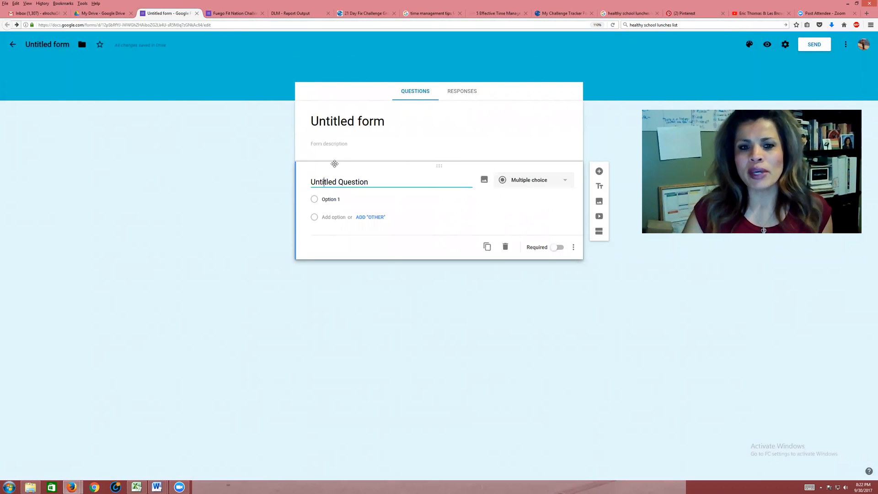
left_click(357, 121)
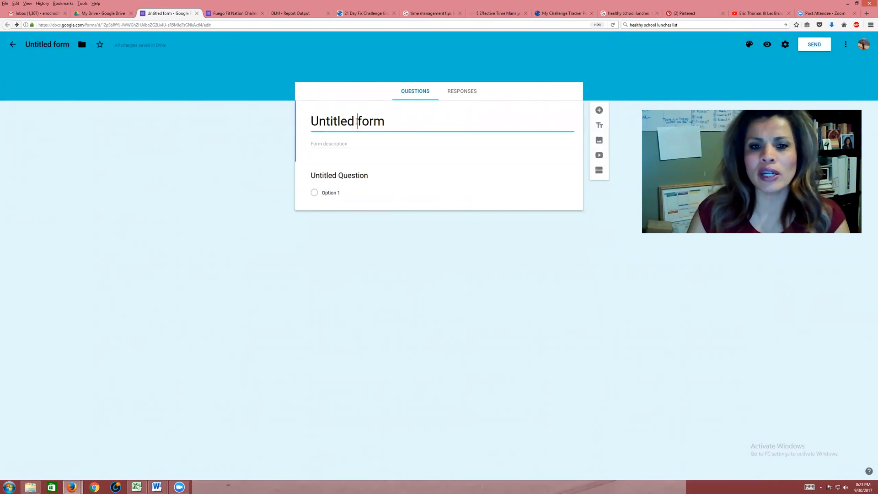
triple_click(356, 121)
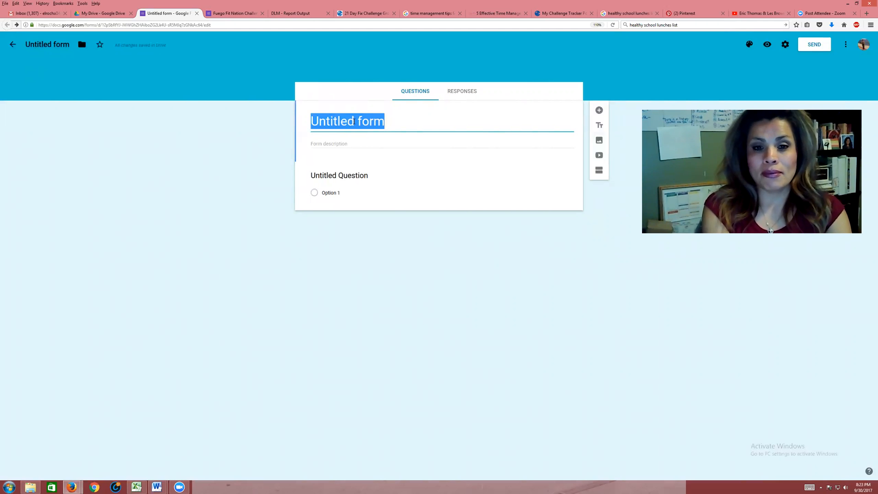
type("Elizabeth")
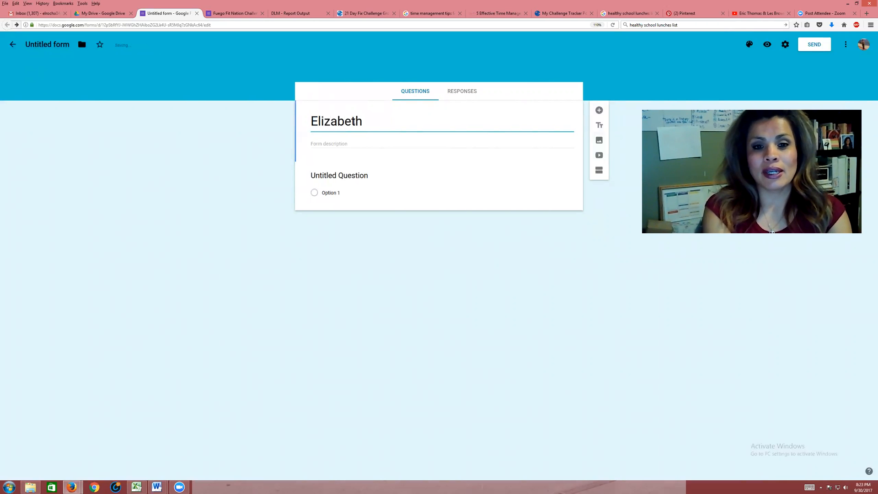
type("'s Fall Challenge!")
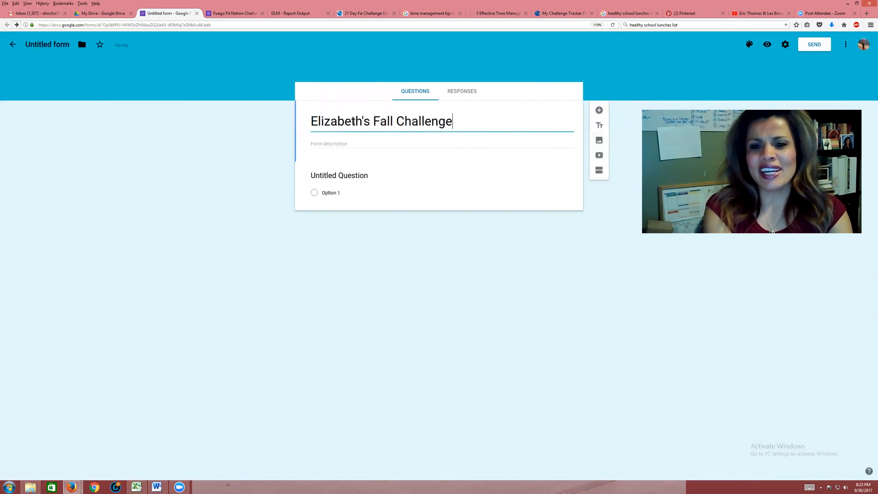
Step: Consult the introduction text of the Fuego Fit Nation application as an example for the new form's description
left_click(322, 143)
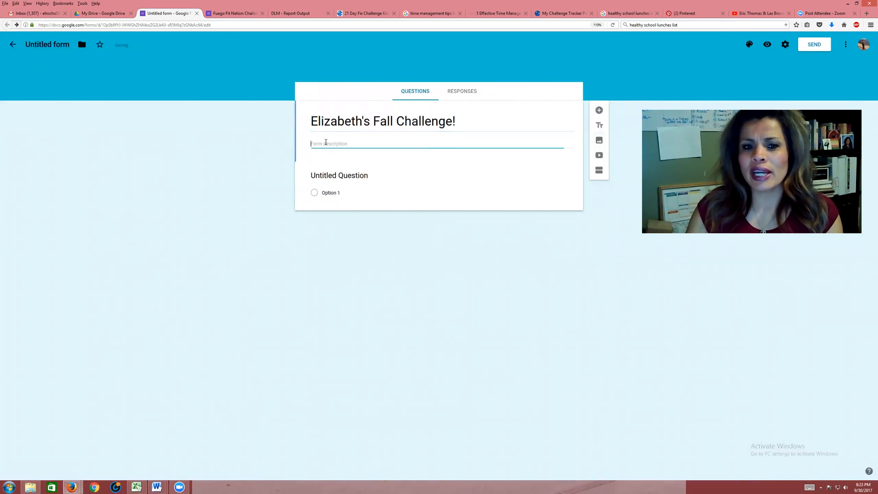
left_click(227, 12)
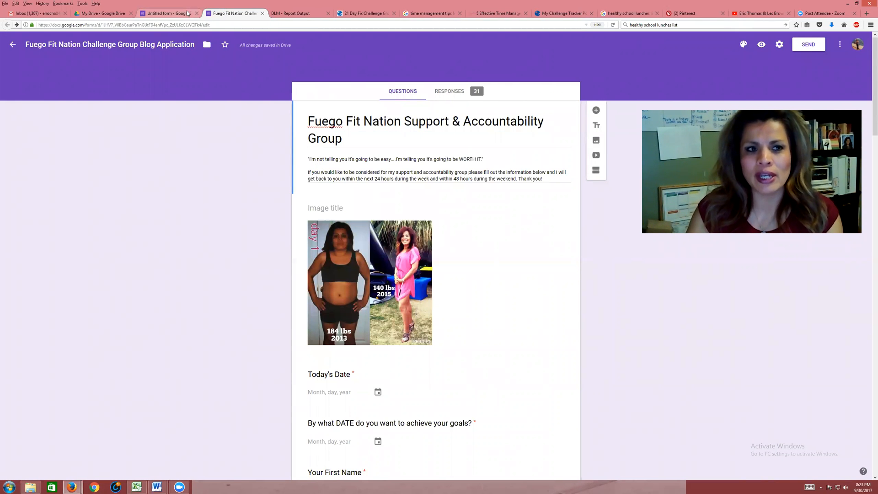
left_click(167, 15)
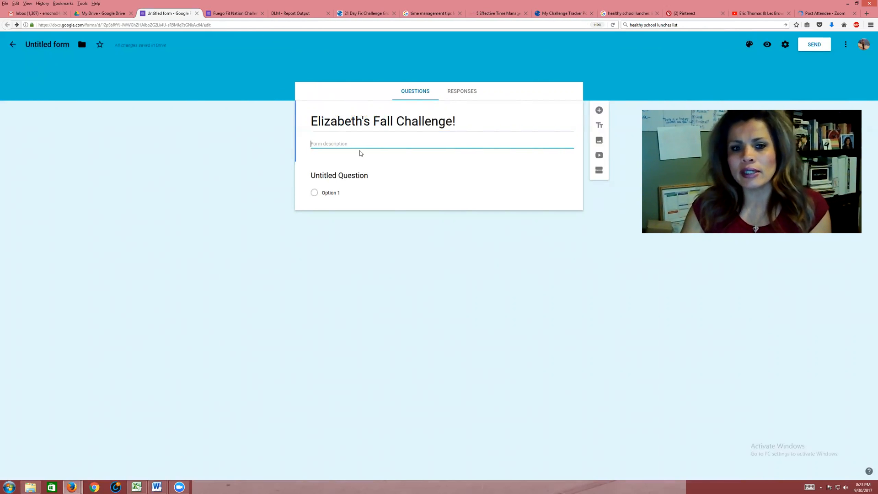
Step: Make the untitled multiple-choice question required
left_click(344, 176)
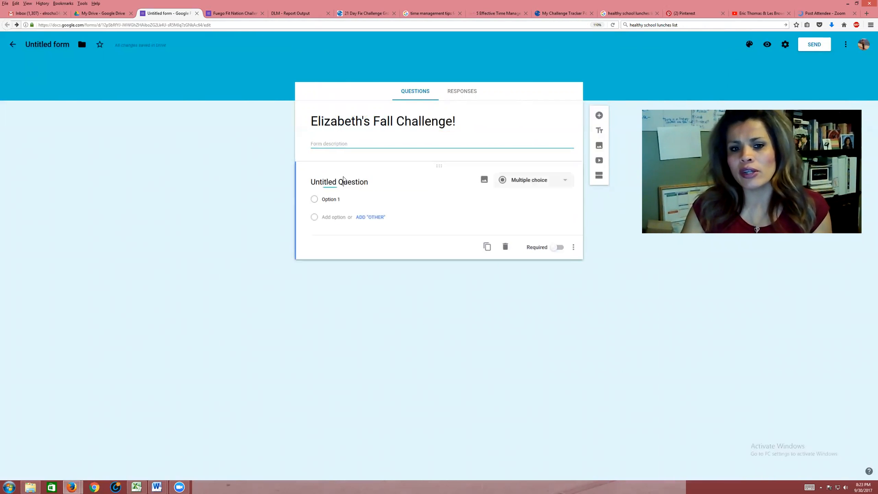
left_click(559, 247)
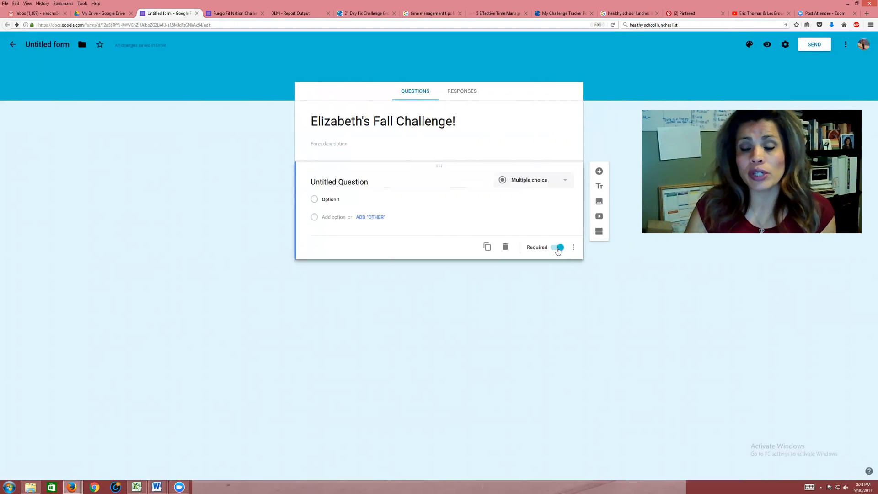
Step: Review the questions and required marks of the Fuego Fit Nation application down to its end and return to the new form
left_click(233, 12)
scroll(433, 231, "down", 5)
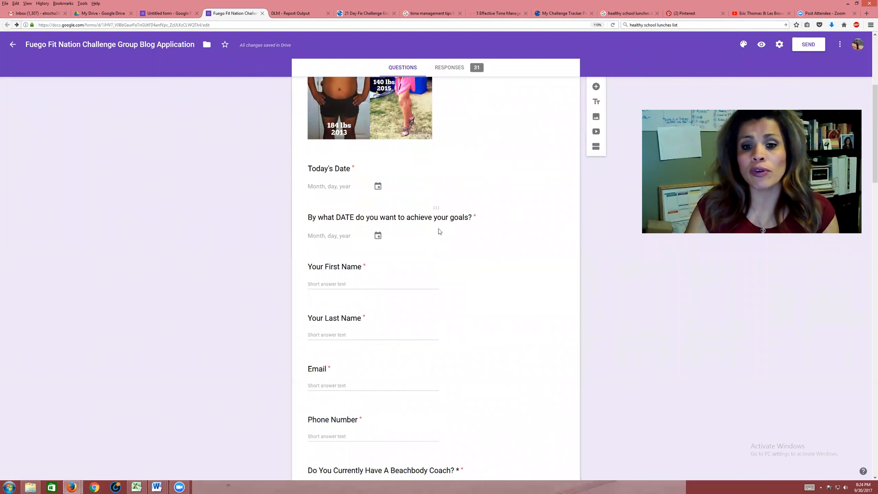
double_click(473, 219)
left_click(529, 156)
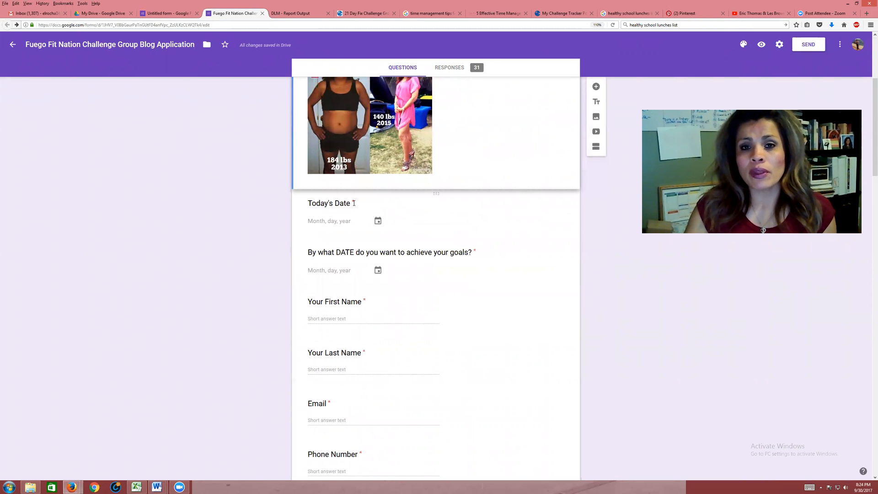
scroll(431, 325, "down", 15)
scroll(433, 332, "down", 8)
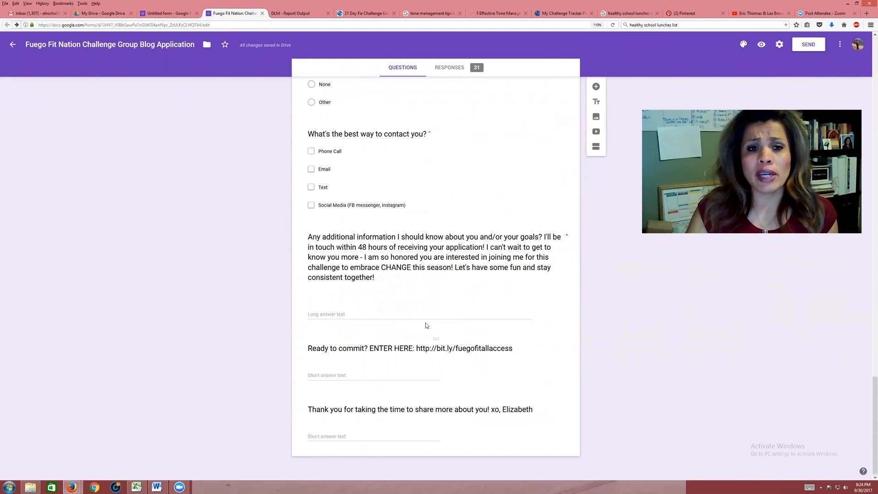
left_click(190, 15)
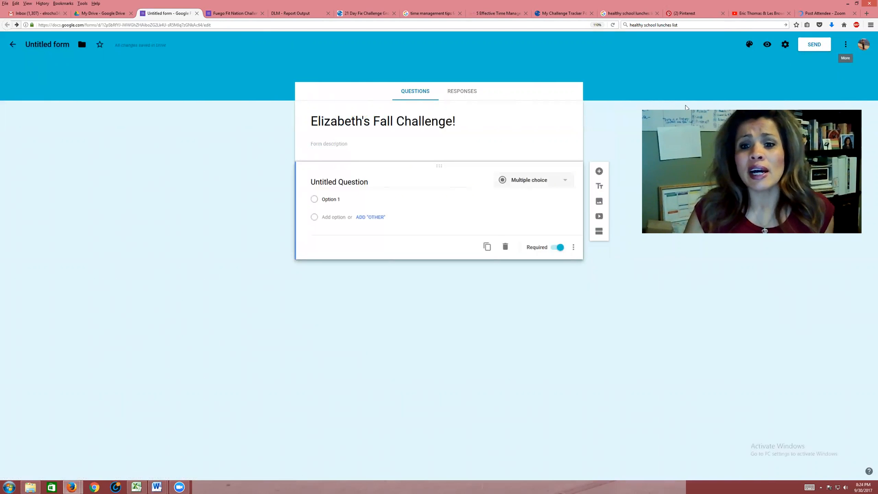
Step: Add a short-answer question titled "First Name" below the untitled question
left_click(360, 182)
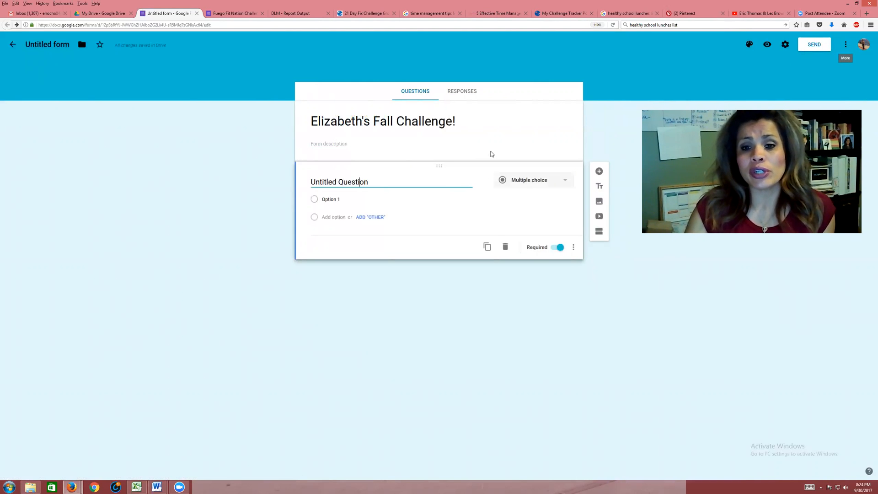
left_click(468, 147)
left_click(367, 176)
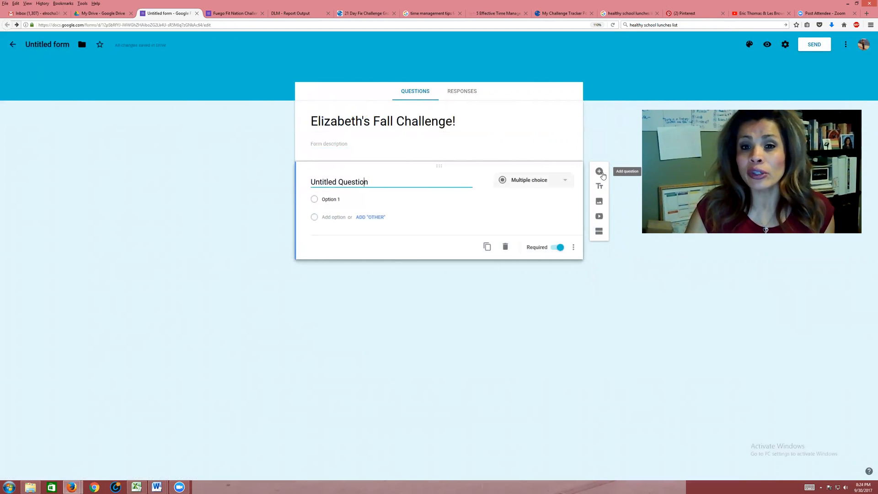
left_click(599, 172)
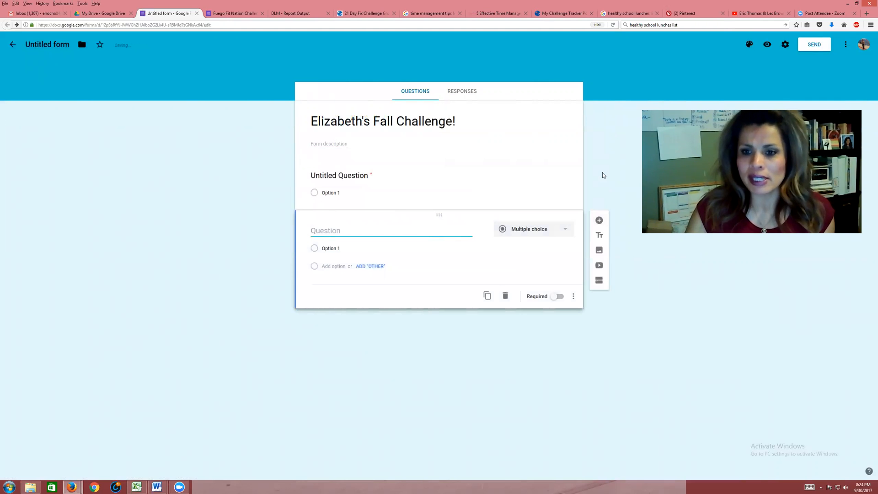
left_click(561, 231)
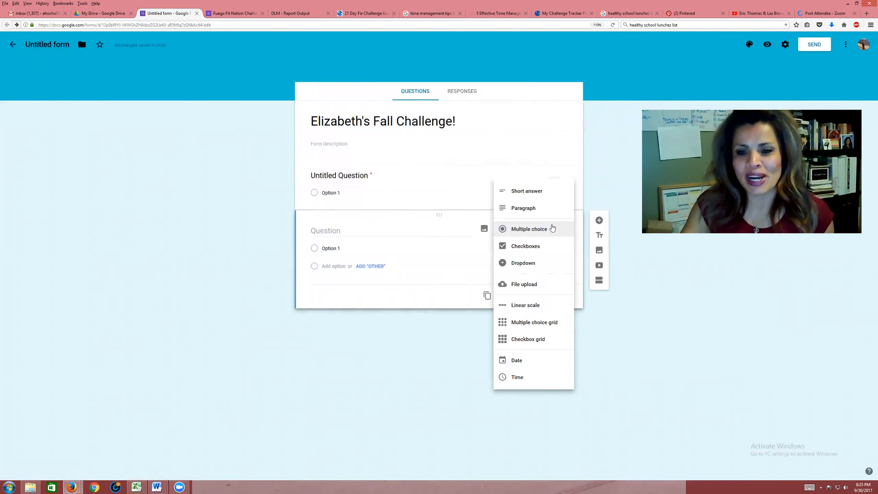
left_click(535, 192)
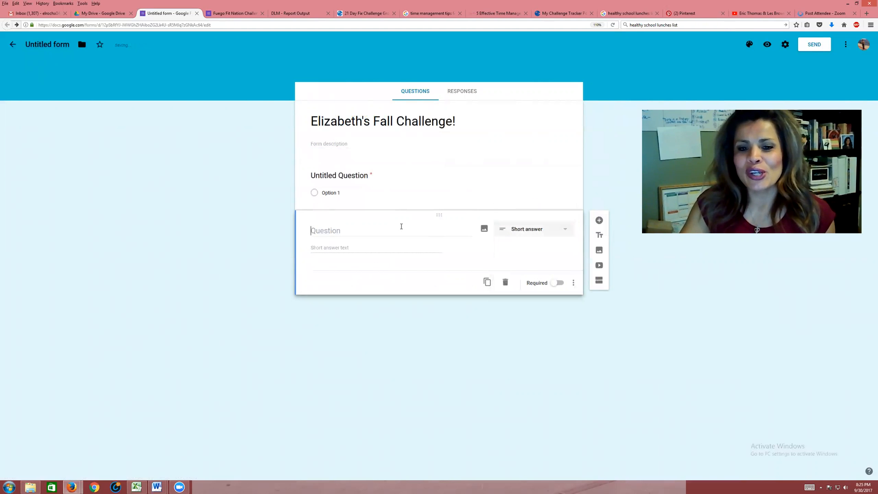
type("First N")
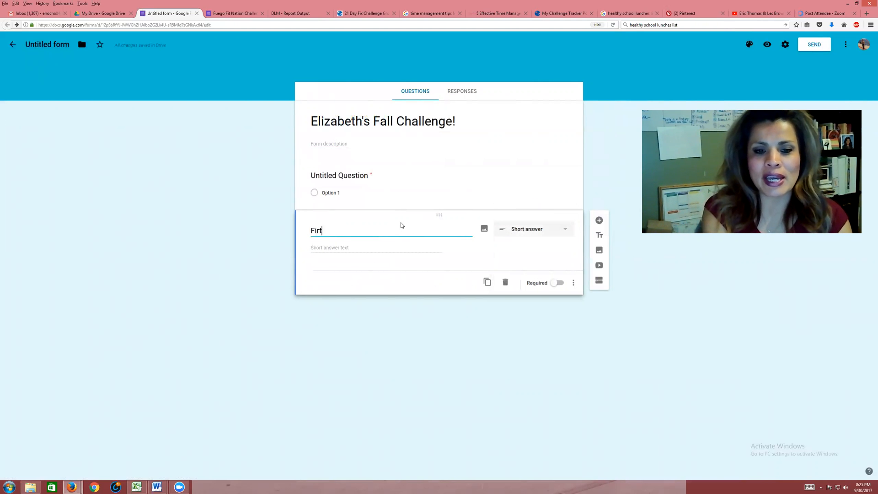
type("ame")
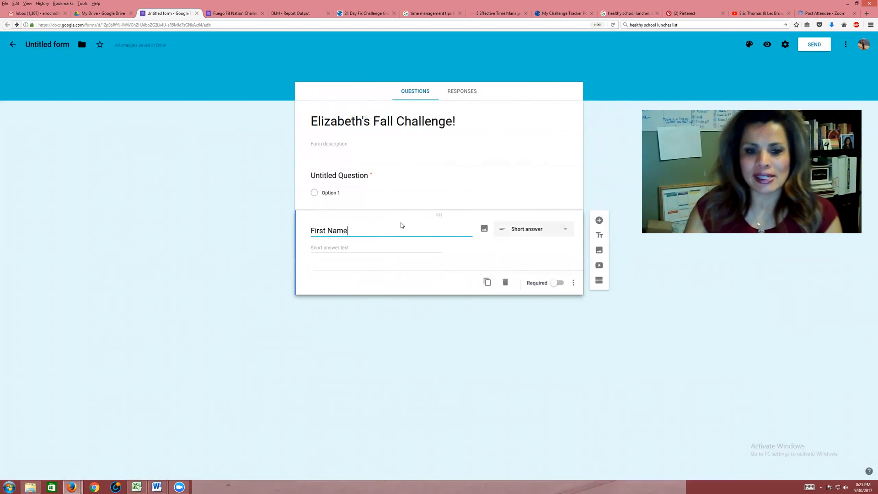
Step: Try the Dropdown type on the First Name question and delete that question
left_click(557, 232)
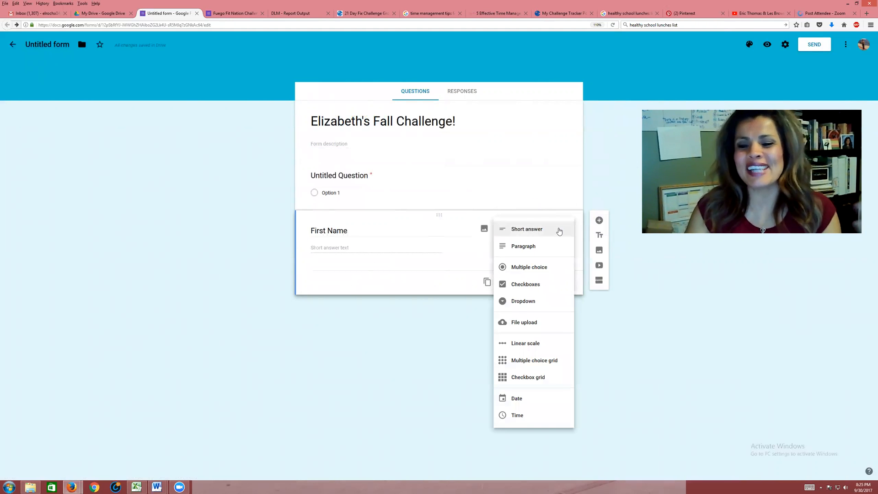
left_click(538, 303)
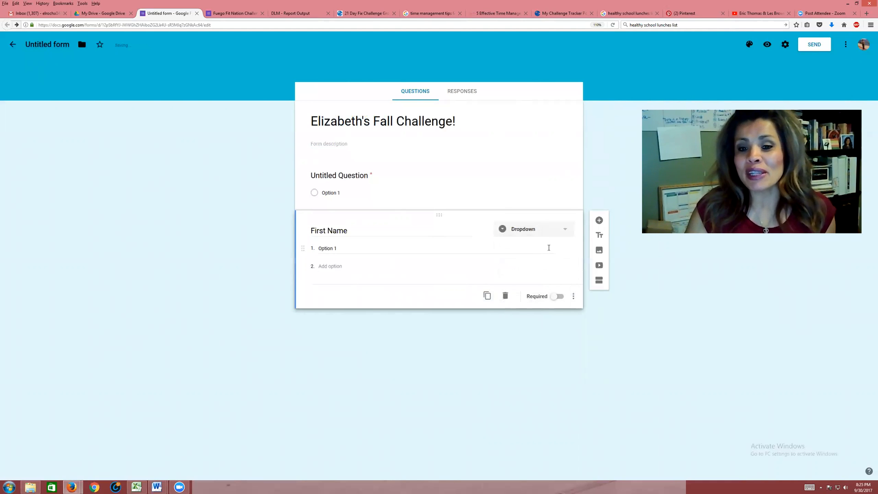
left_click(505, 296)
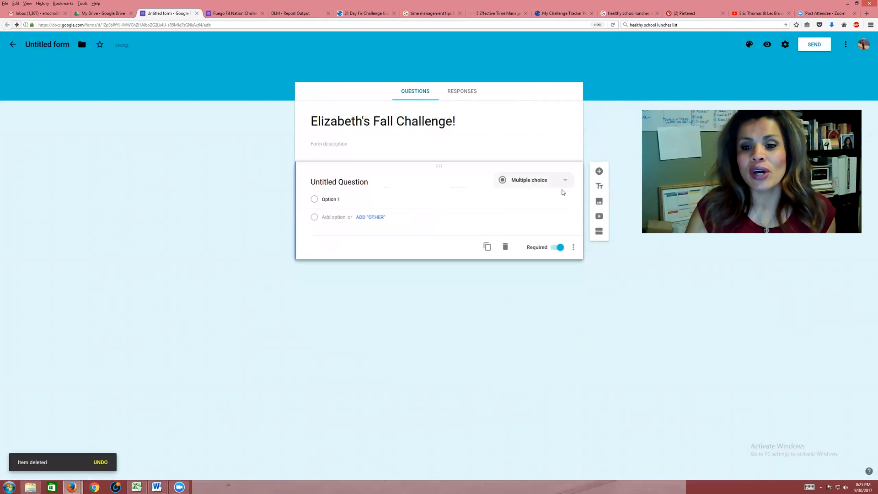
Step: Check the albums and Google Drive image sources, and upload the first photo from the family pictures folder below the untitled question
left_click(599, 203)
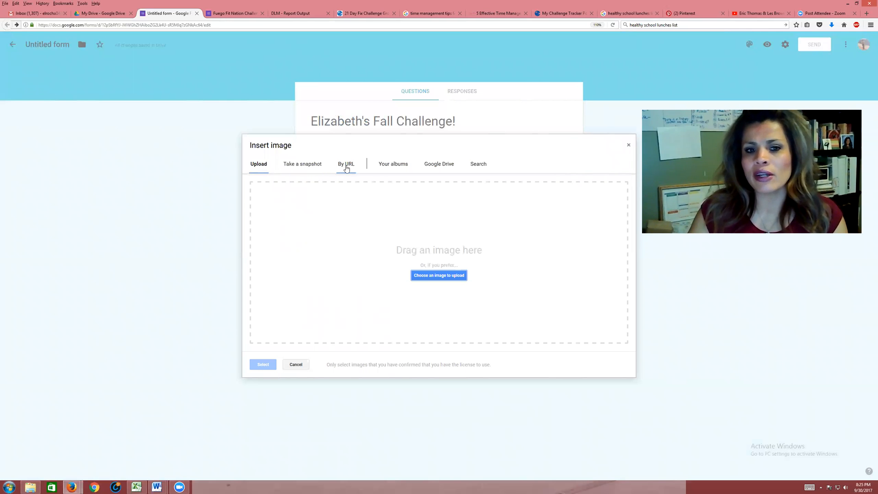
left_click(384, 166)
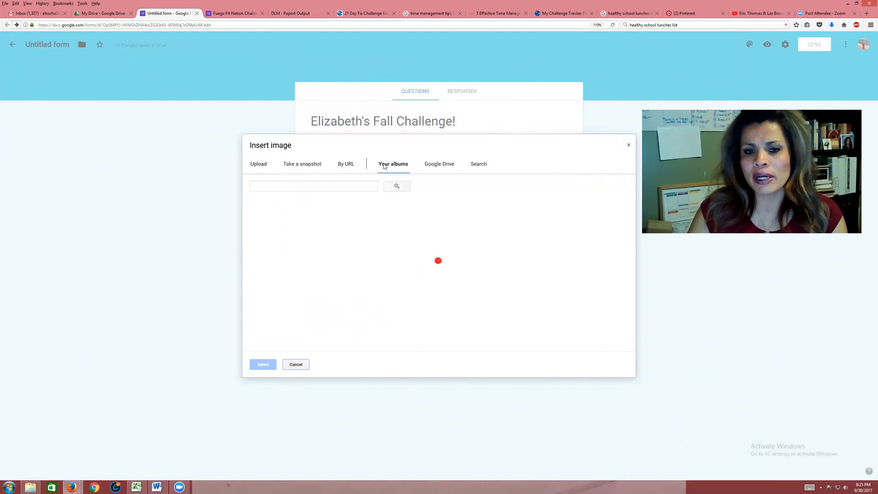
left_click(437, 165)
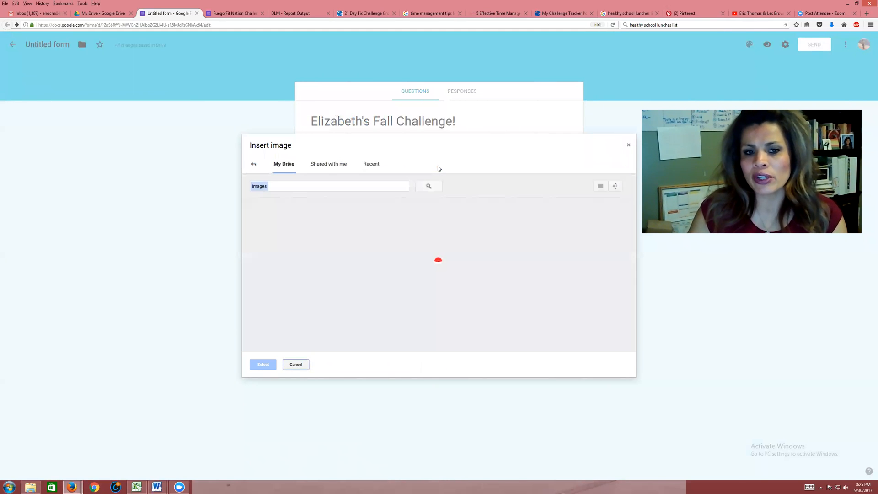
left_click(254, 165)
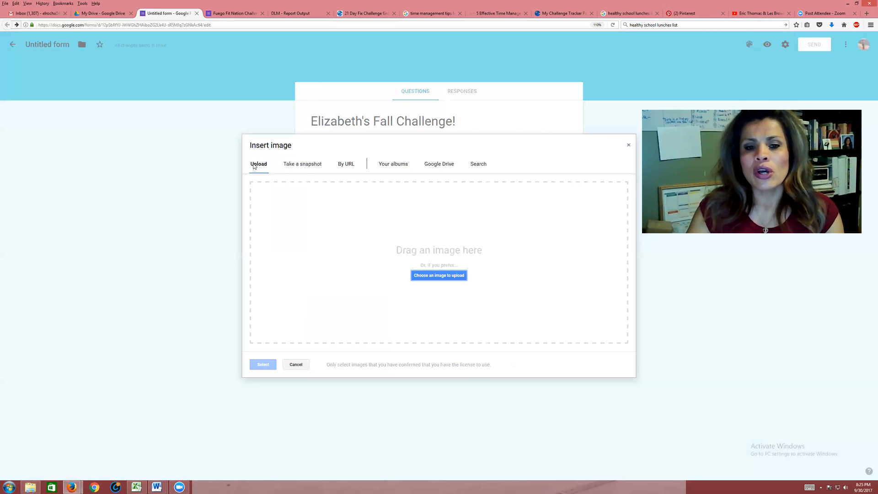
left_click(421, 278)
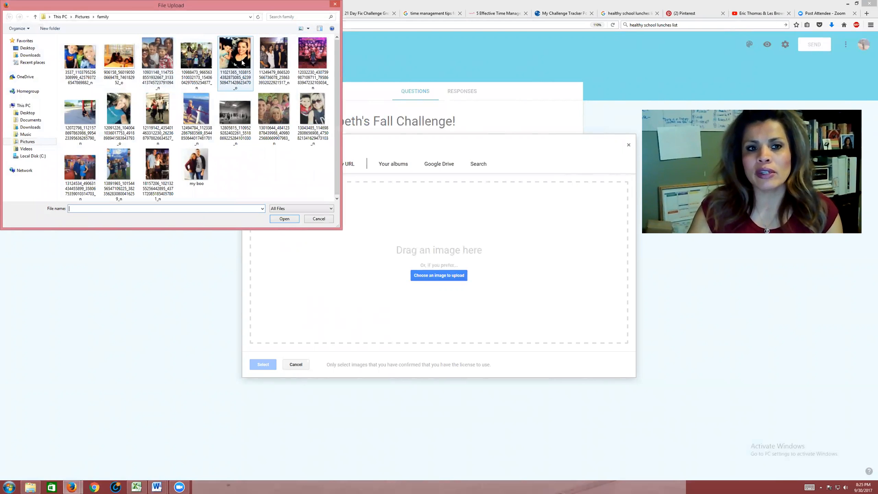
left_click(86, 65)
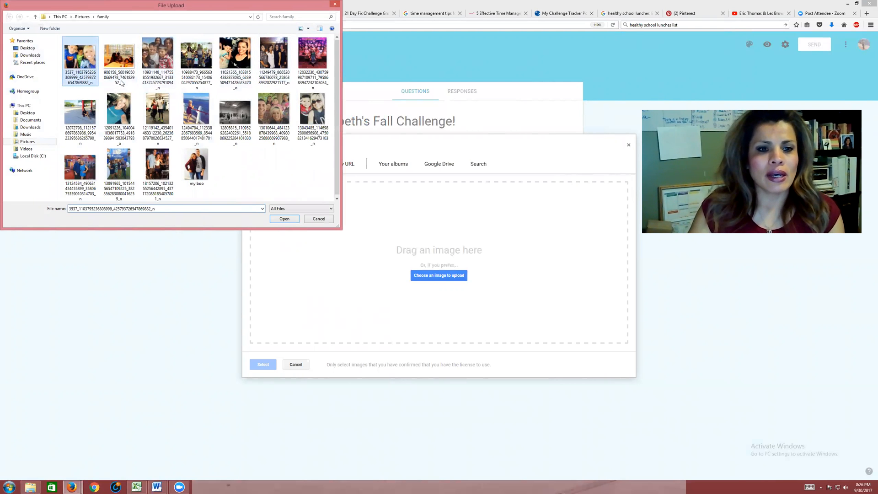
left_click(280, 219)
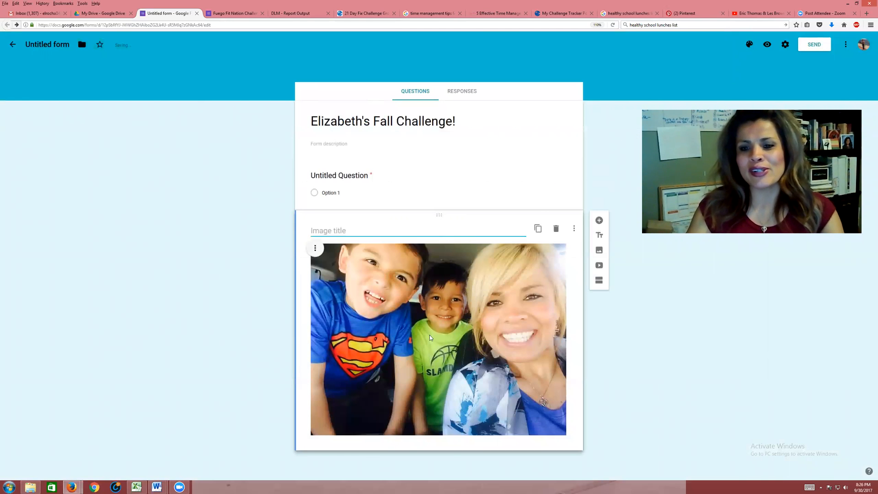
Step: Shrink the inserted photo to about 60% of its width and check the image item's extra options without changing them
left_click(431, 336)
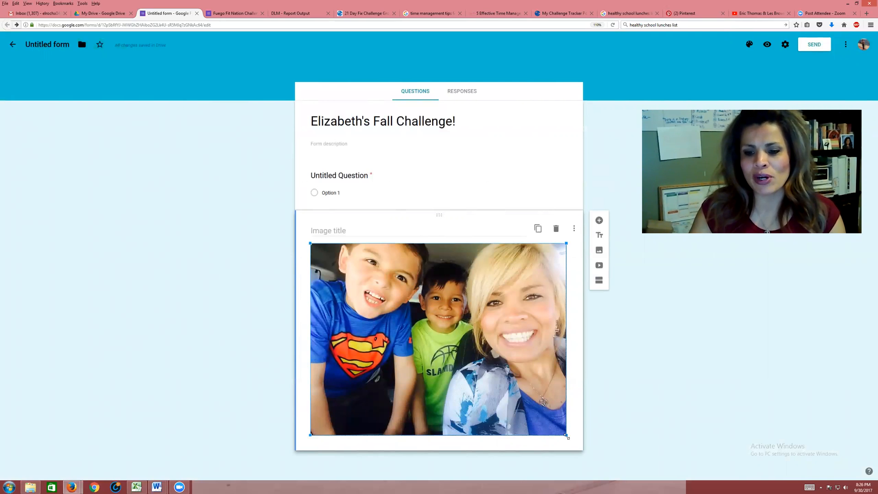
left_click_drag(554, 425, 434, 356)
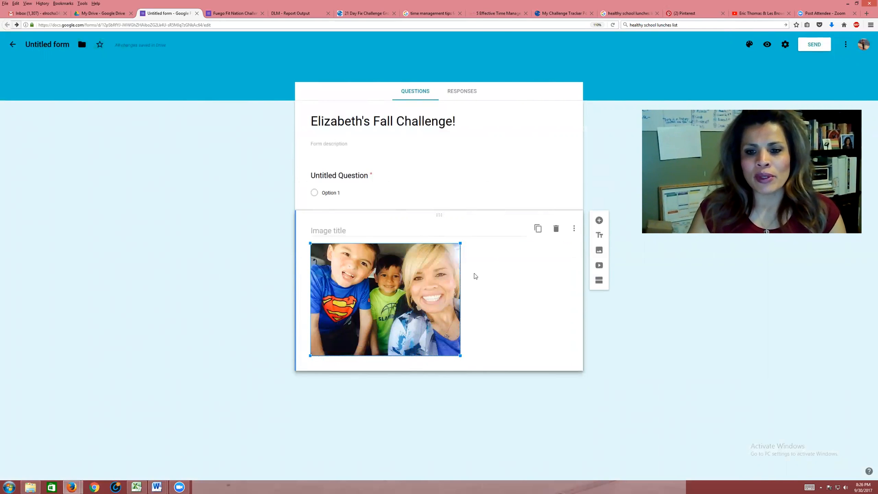
left_click(574, 229)
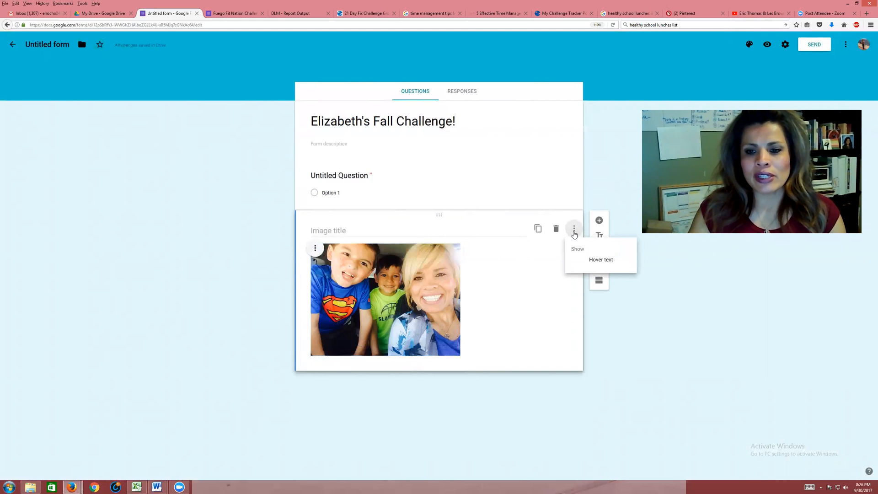
left_click(541, 298)
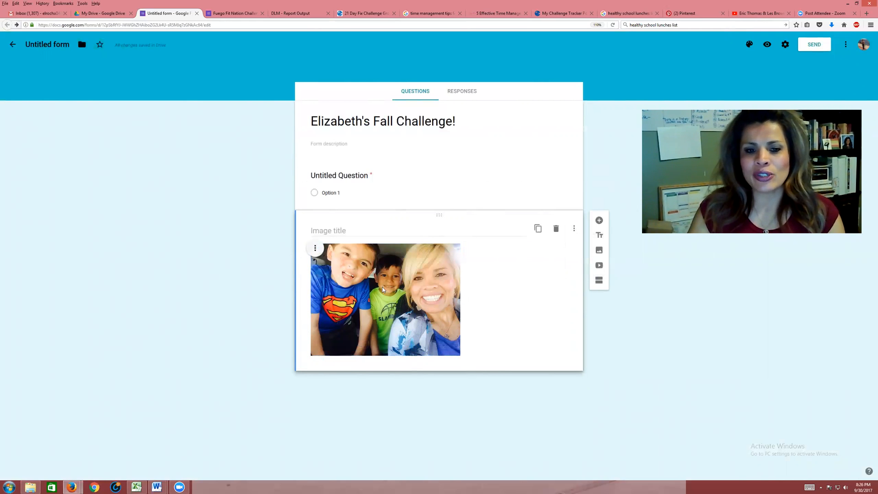
Step: Try center alignment on the inserted family photo, set it to right-aligned, and close its alignment options
left_click(315, 248)
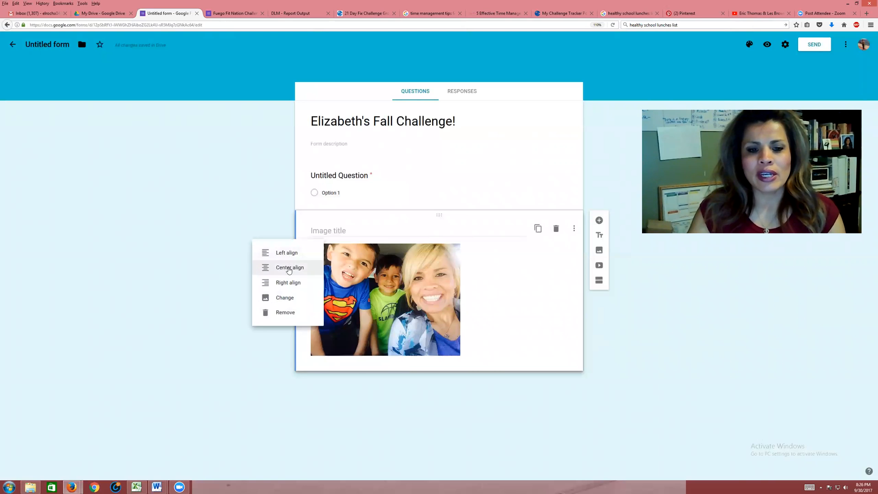
left_click(289, 269)
left_click(370, 251)
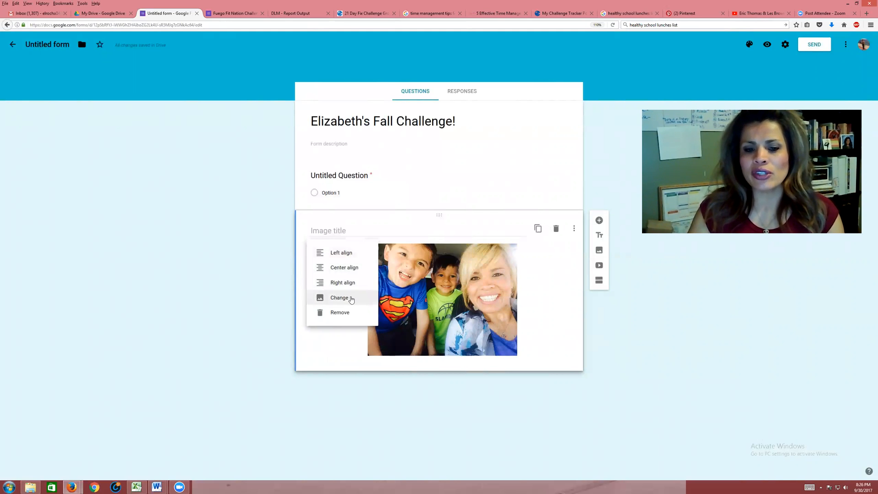
left_click(346, 282)
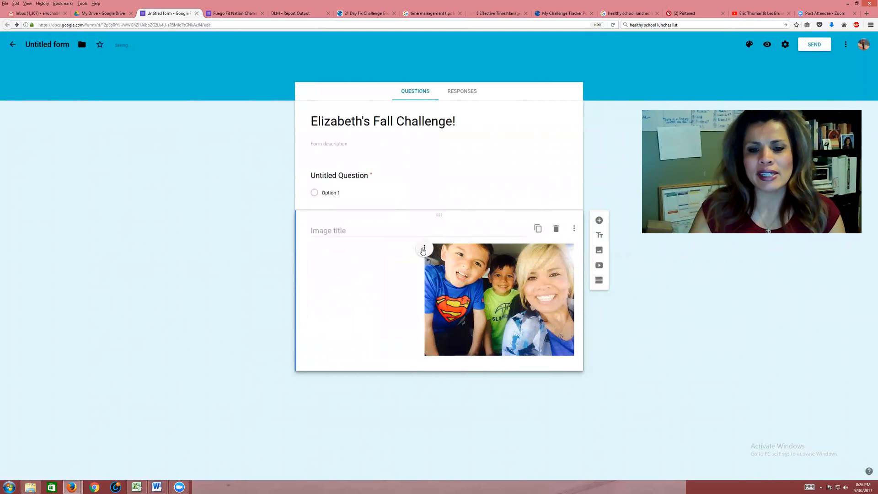
left_click(423, 250)
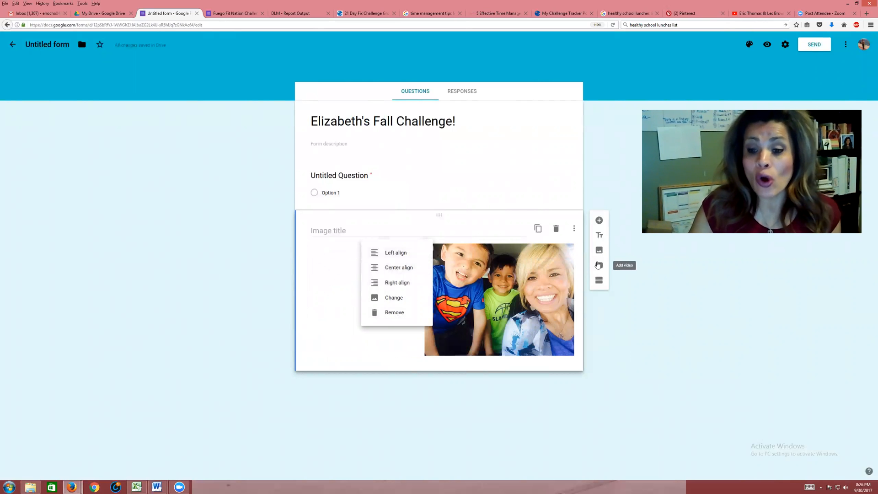
left_click(598, 265)
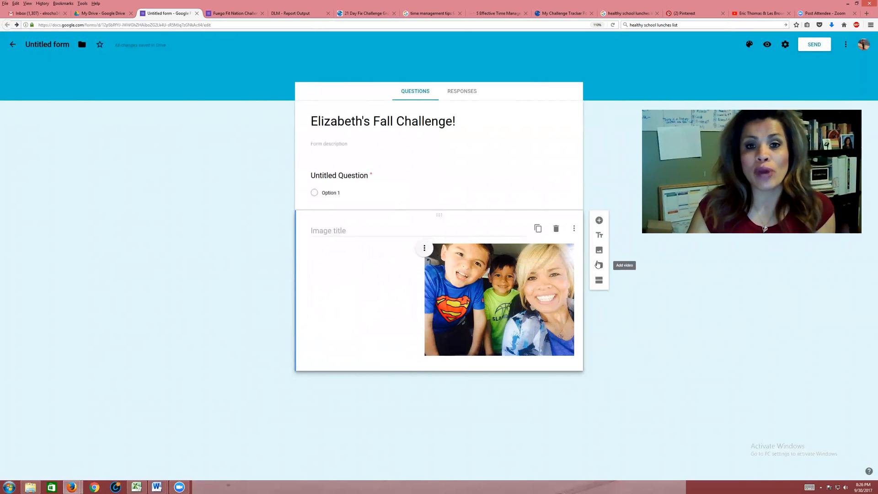
Step: Check the YouTube video search for adding a video, look at the application form's photo, and dismiss the video picker without choosing one
left_click(598, 265)
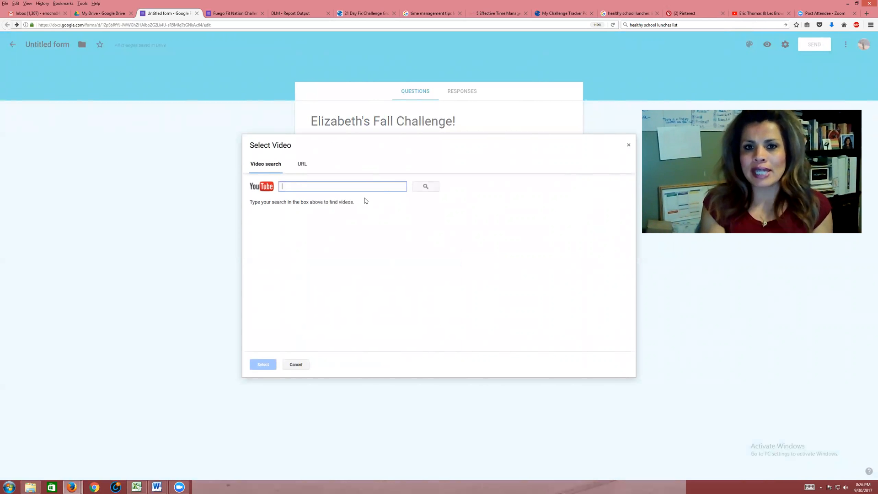
left_click(234, 14)
scroll(441, 305, "up", 20)
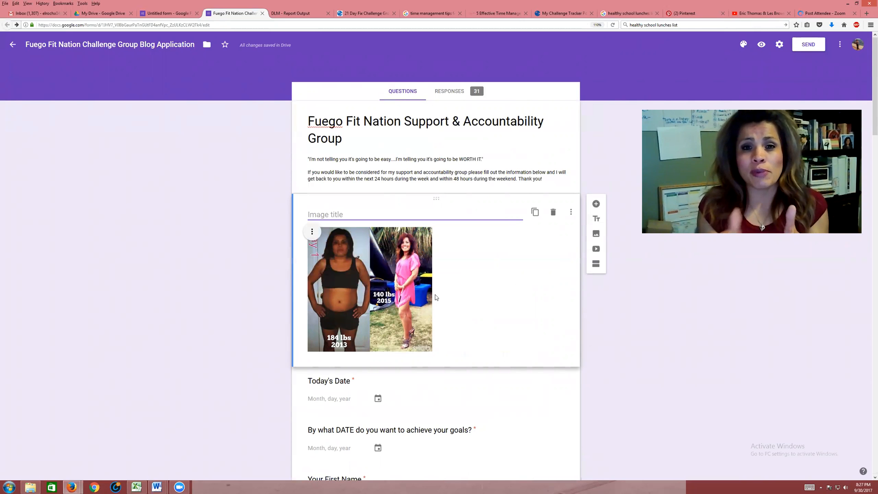
left_click(167, 13)
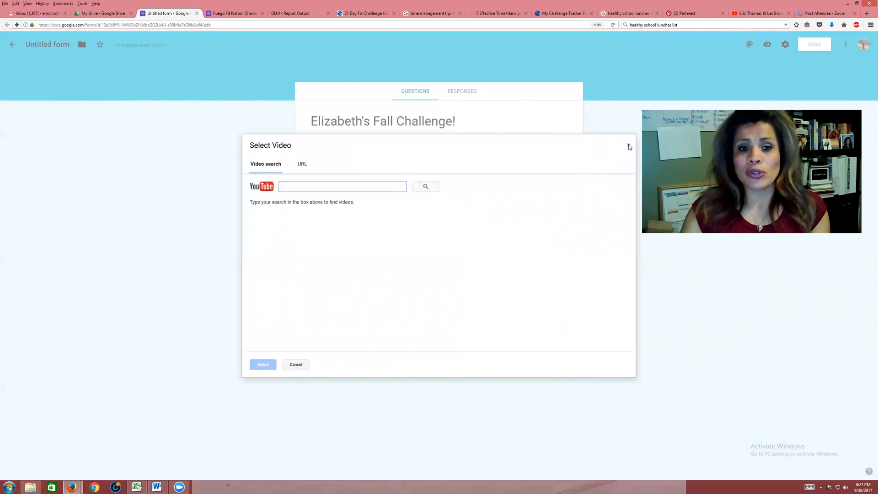
left_click(628, 145)
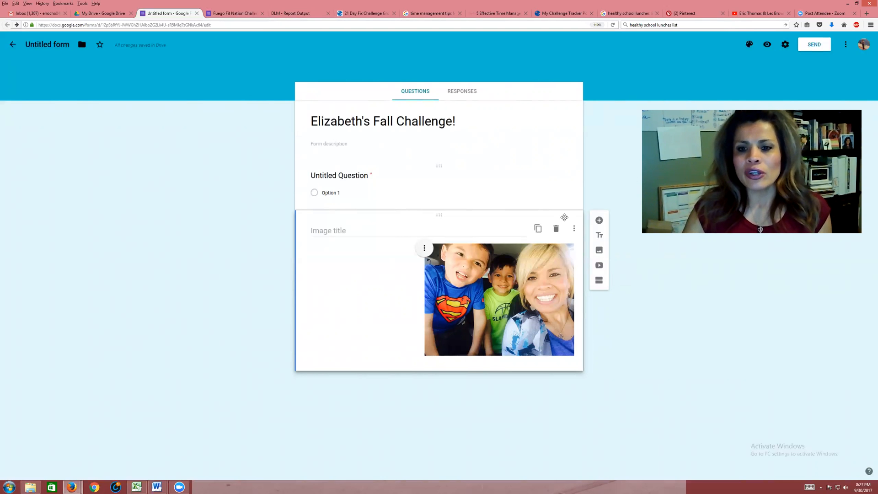
Step: Add a new blank multiple-choice question below the family photo
left_click(600, 222)
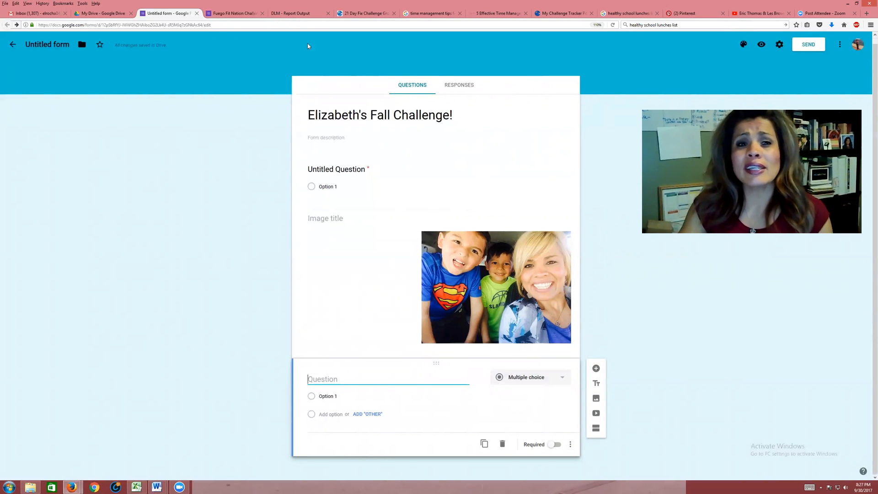
Step: Check the theme colors and Work and School header images for the Fuego Fit Nation application, and cancel without choosing a theme
left_click(235, 13)
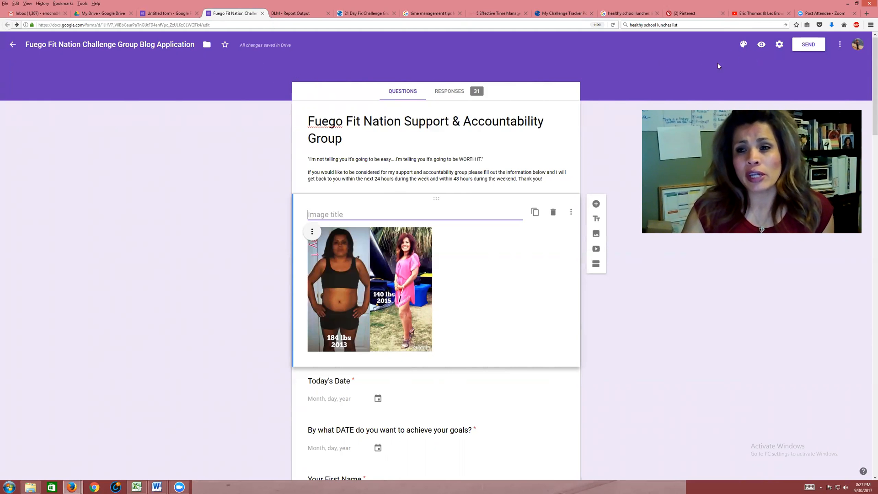
left_click(744, 45)
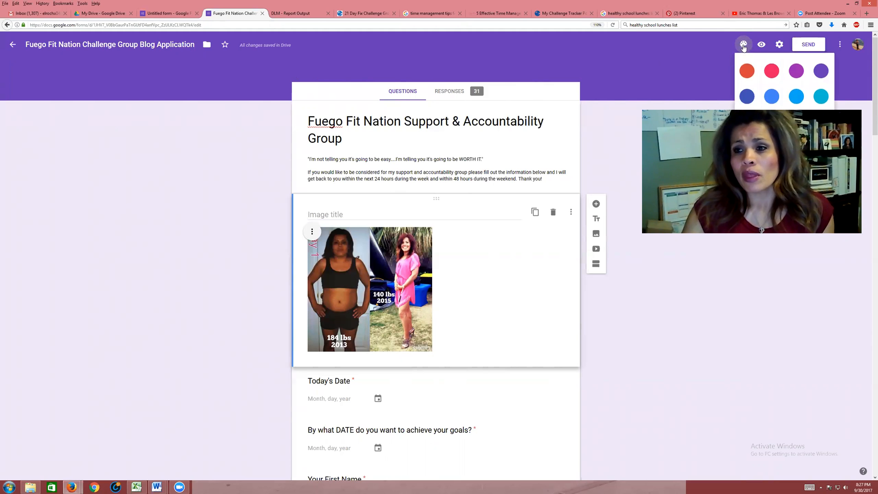
scroll(818, 108, "down", 3)
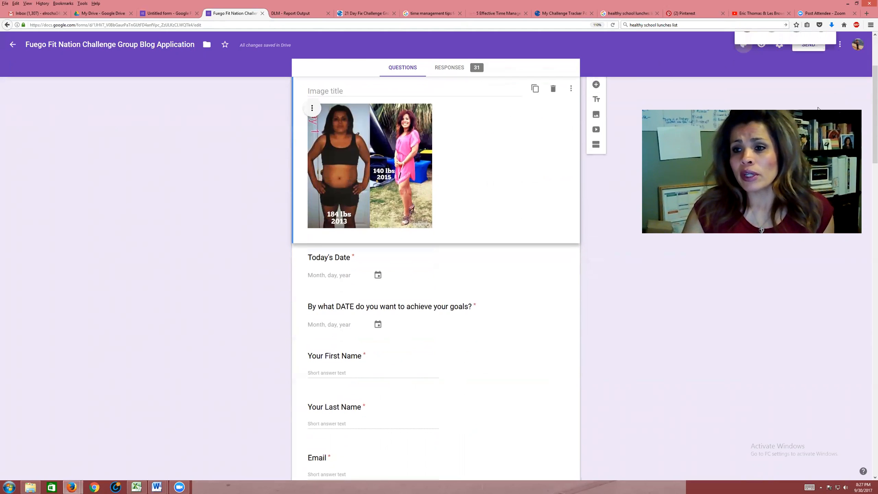
scroll(818, 108, "up", 1)
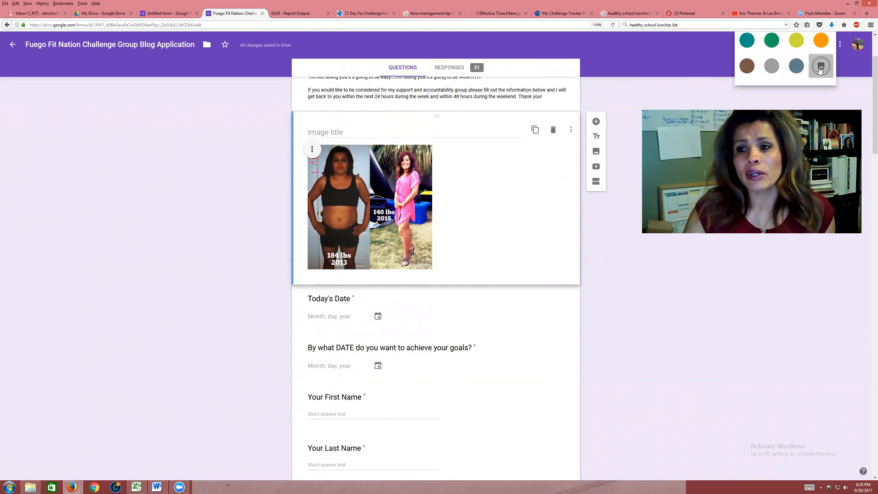
left_click(820, 67)
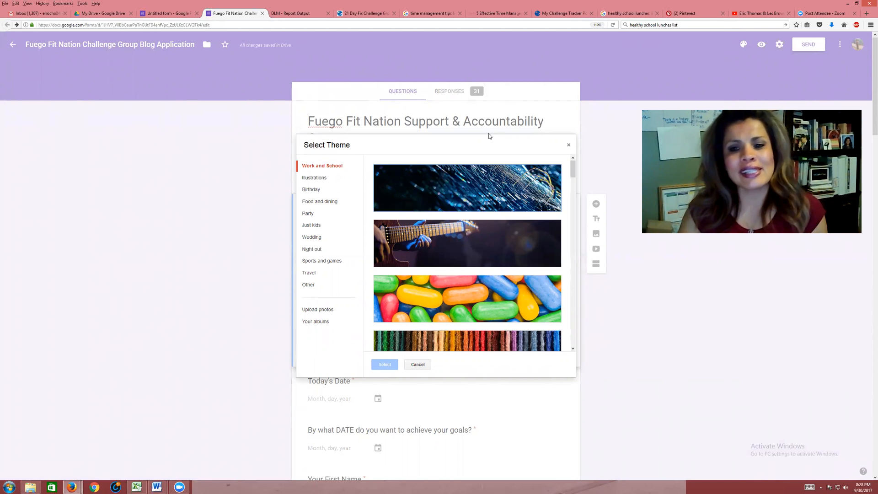
left_click(418, 365)
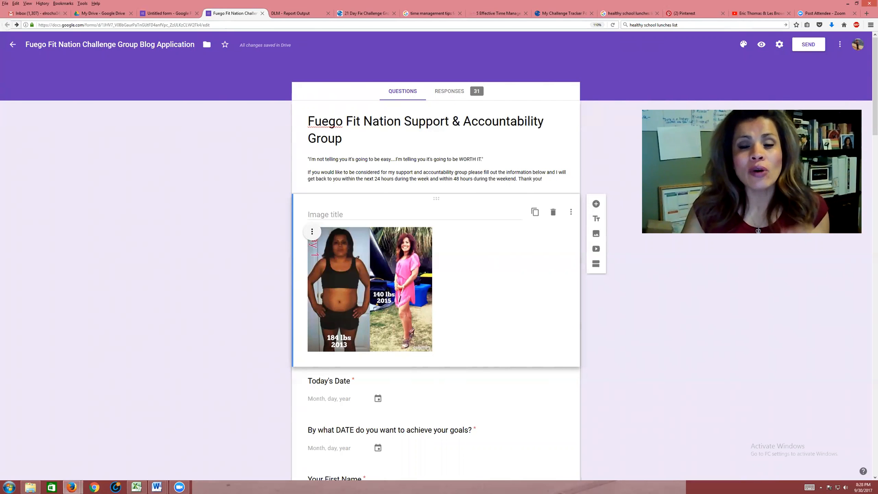
Step: Preview the fall challenge form as respondents see it and close the preview
left_click(180, 15)
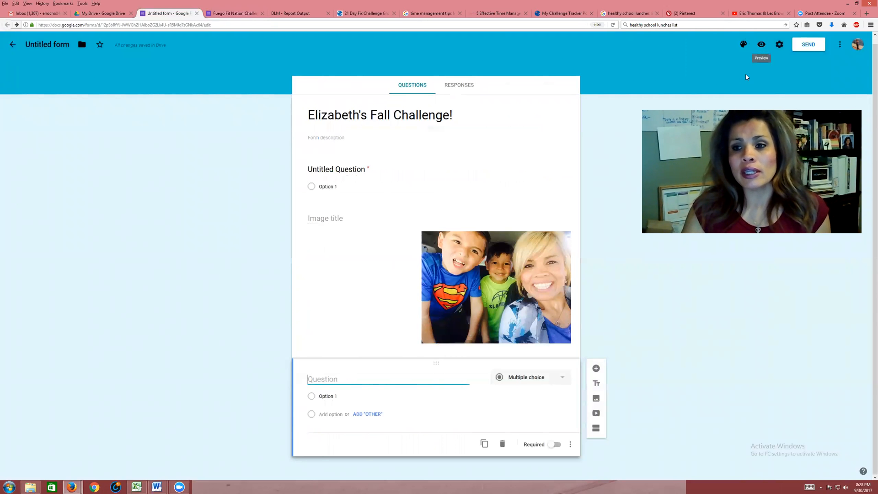
left_click(762, 45)
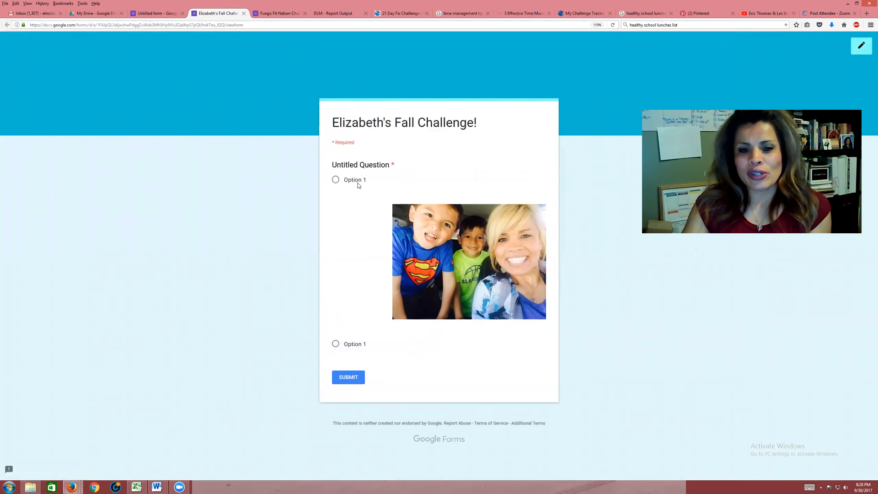
left_click(244, 13)
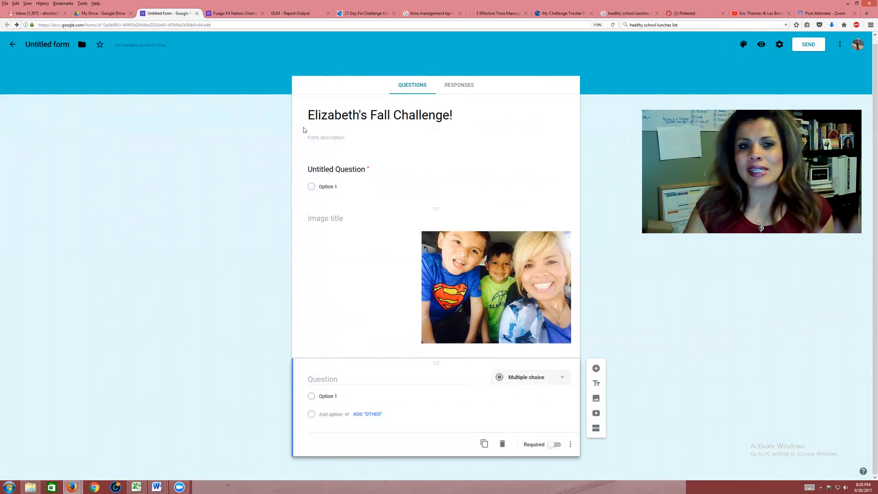
Step: Review the Fuego Fit Nation application's questions, from the date and contact fields through goals and exercise preferences to the 1 - 10 readiness scale
left_click(234, 13)
scroll(243, 307, "down", 5)
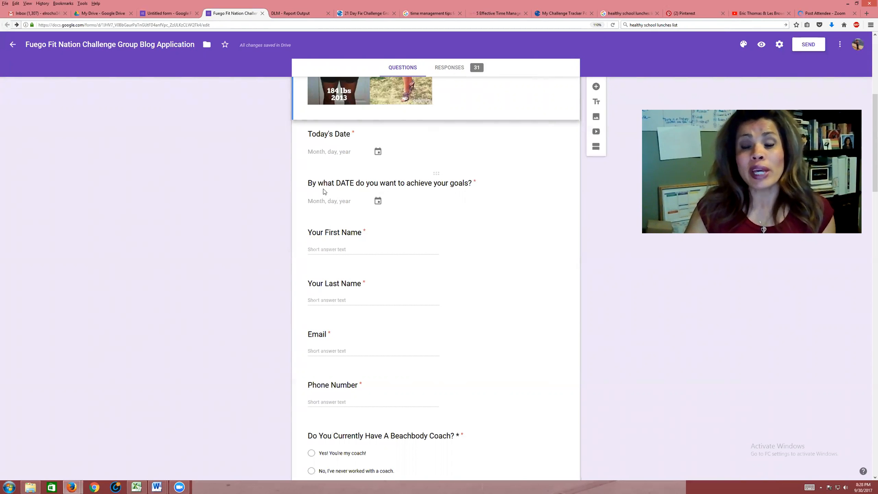
scroll(323, 191, "down", 3)
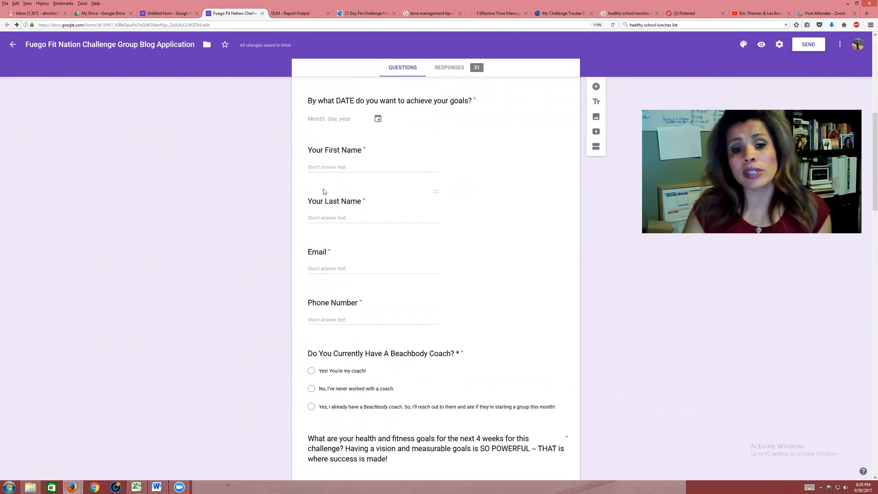
scroll(326, 193, "down", 5)
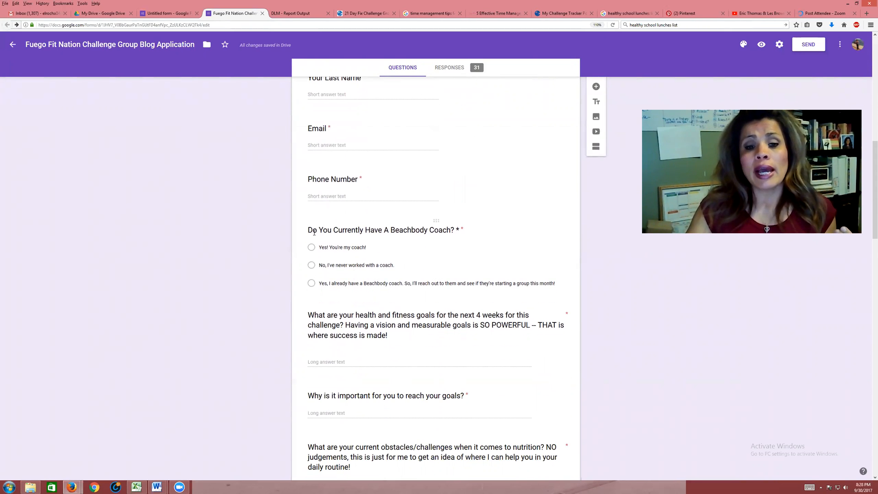
scroll(327, 211, "down", 2)
scroll(314, 235, "down", 3)
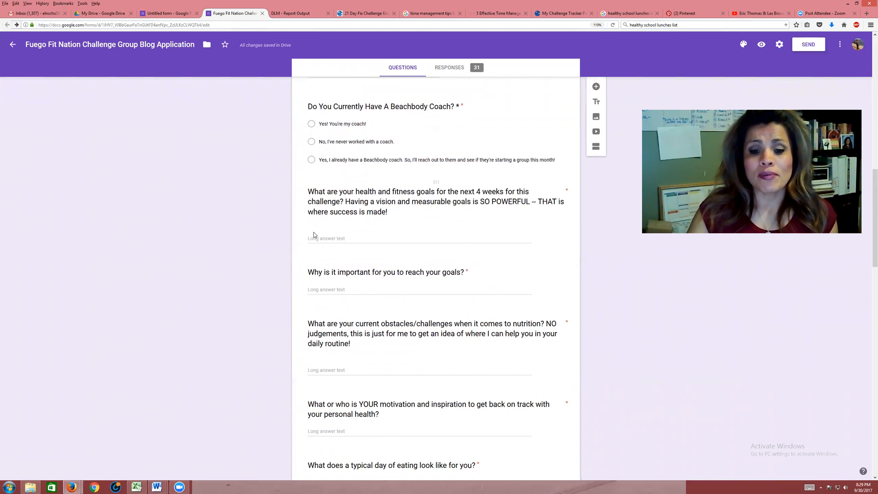
scroll(314, 236, "down", 12)
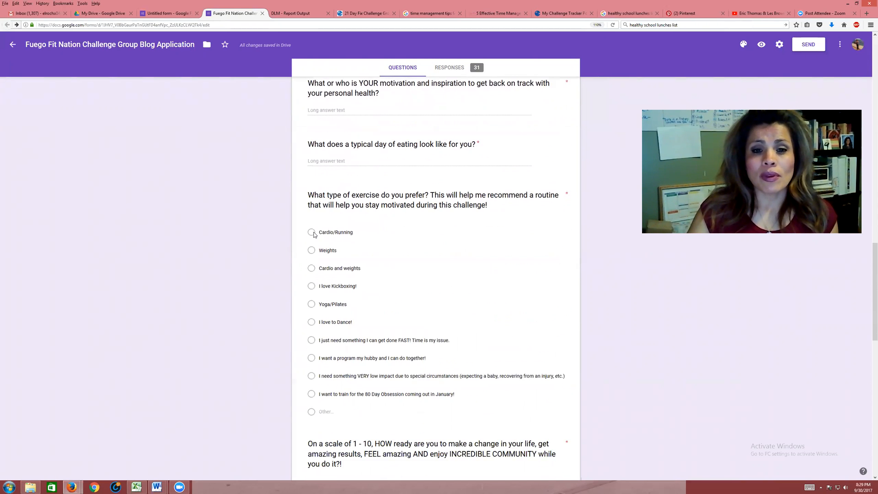
scroll(313, 235, "up", 2)
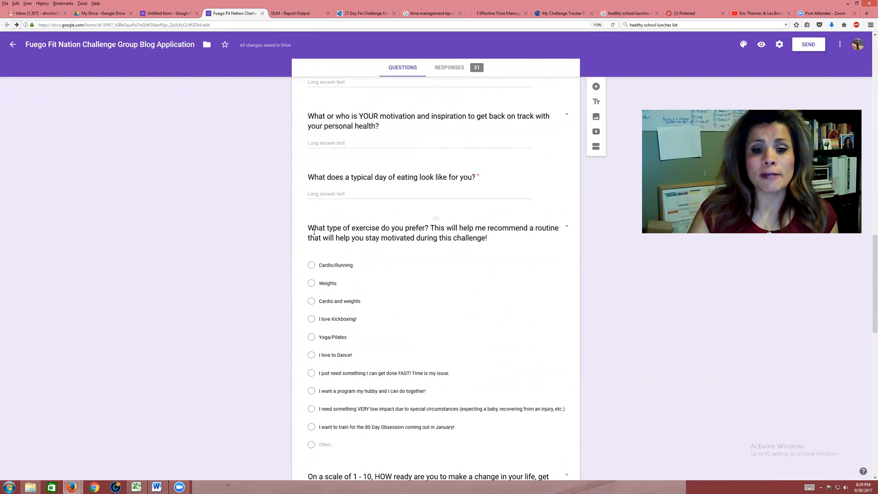
scroll(313, 231, "down", 3)
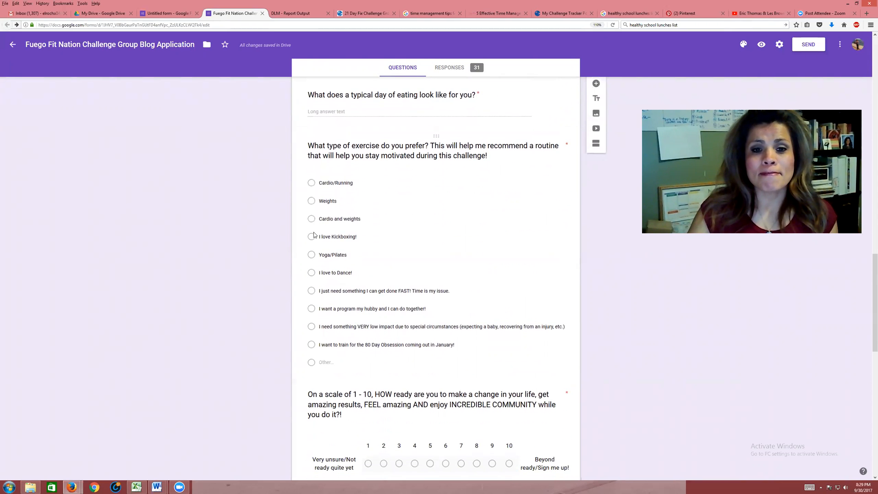
scroll(606, 325, "down", 7)
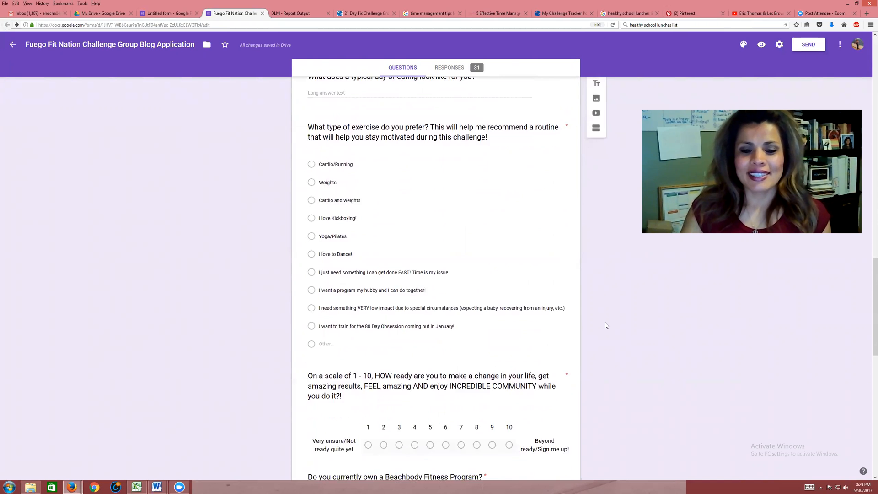
scroll(605, 325, "down", 5)
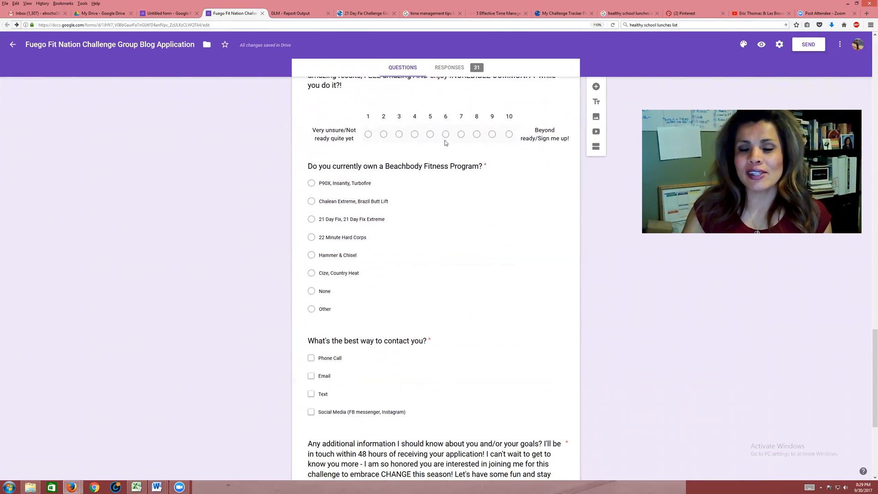
scroll(445, 140, "up", 2)
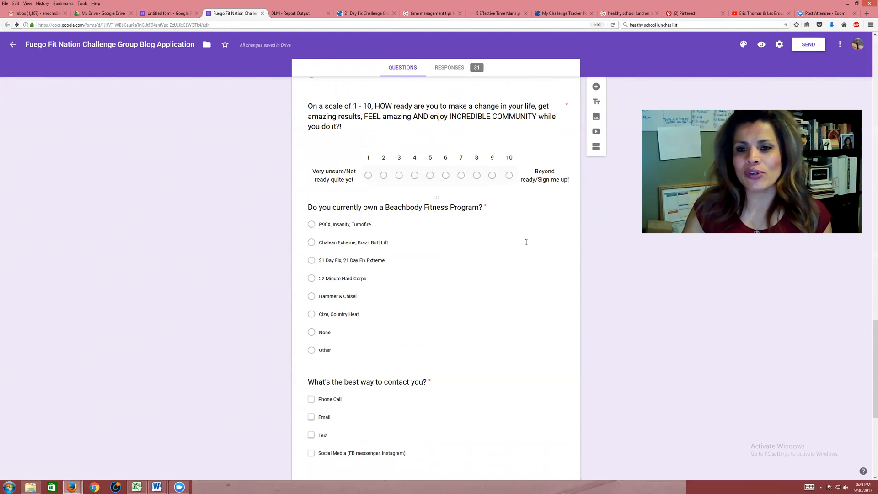
Step: Make the fall challenge form's new question a linear scale from 1 to 10, and return to the application's readiness scale question
left_click(167, 13)
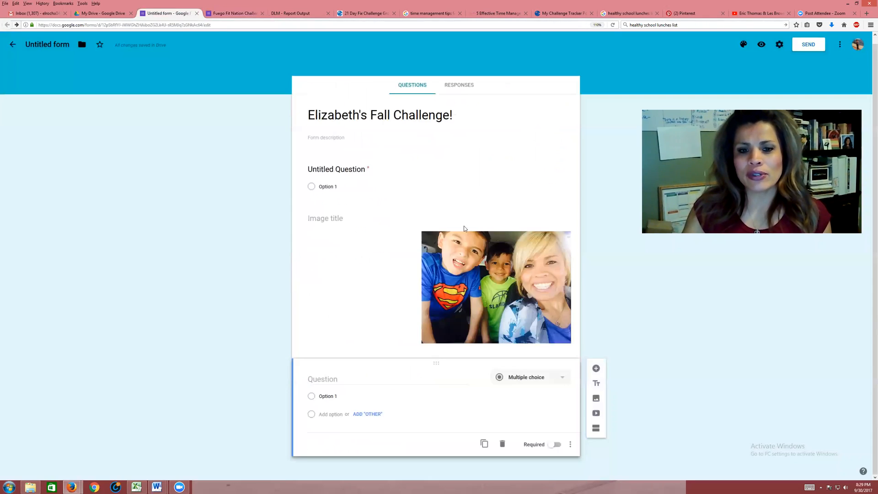
left_click(558, 379)
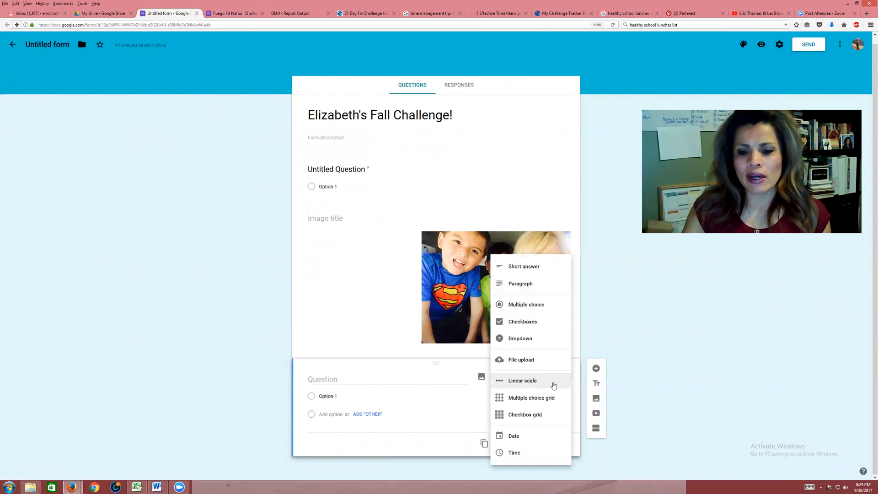
left_click(524, 381)
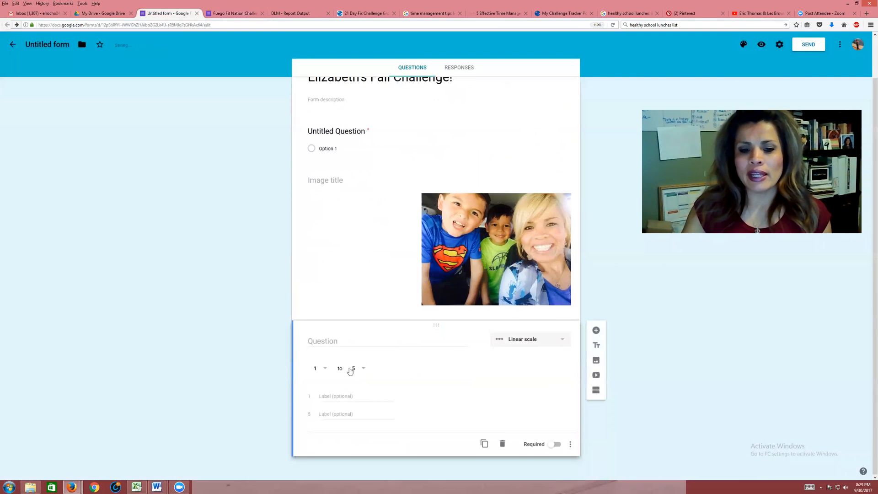
left_click(363, 369)
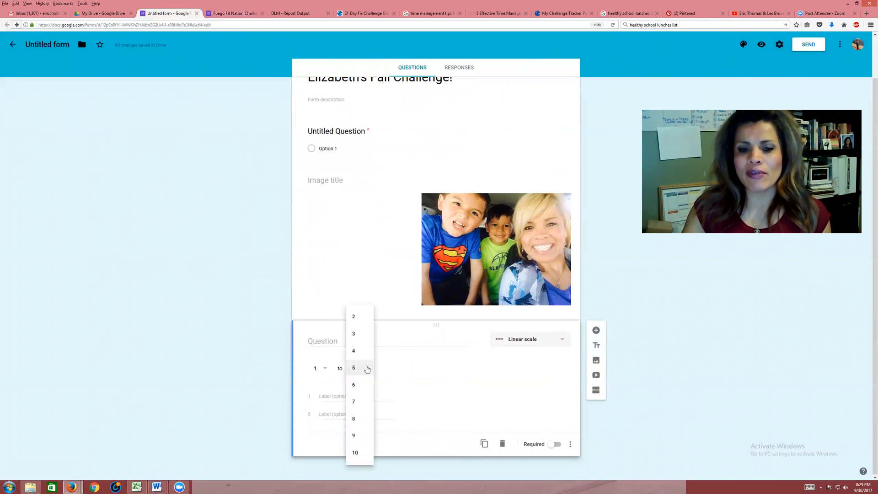
left_click(363, 453)
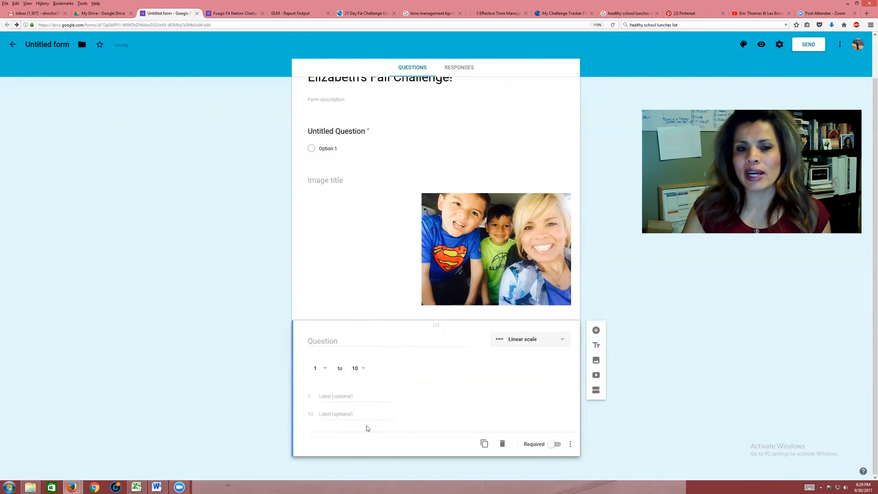
left_click(232, 14)
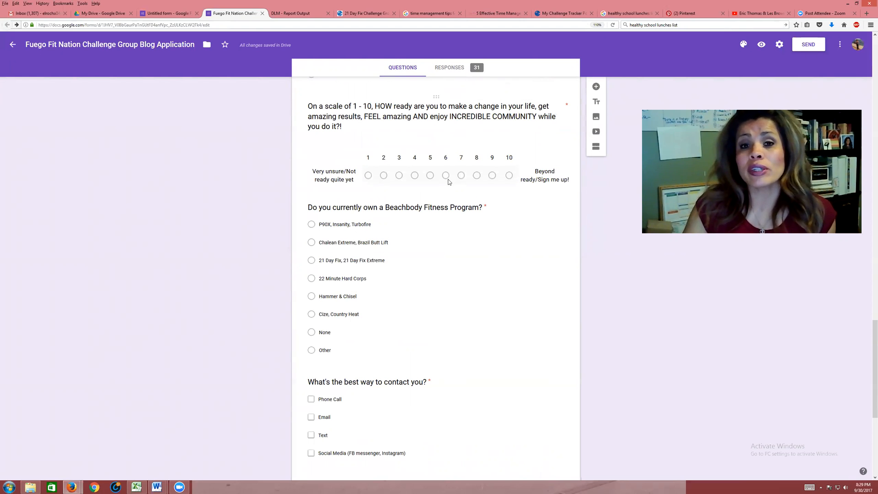
Step: Review the application's remaining questions on fitness programs, contact method, additional information and commitment, and return to the start of the form
scroll(462, 192, "down", 4)
scroll(516, 235, "down", 2)
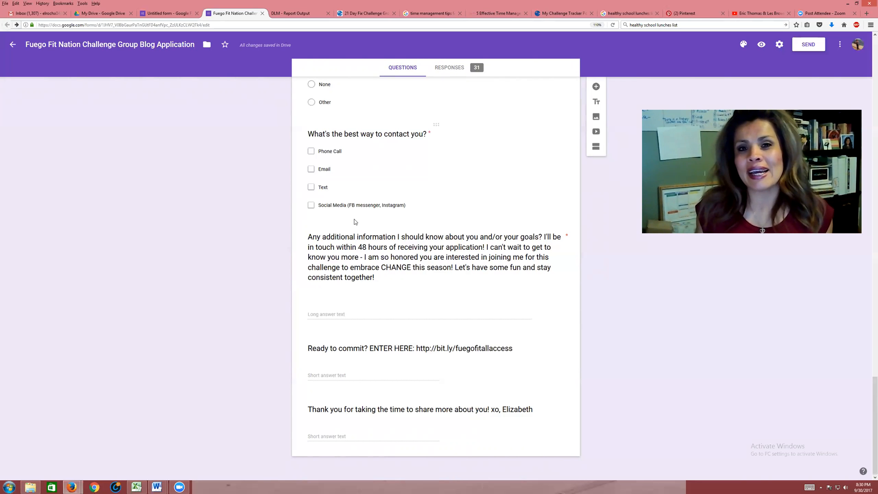
scroll(354, 222, "up", 10)
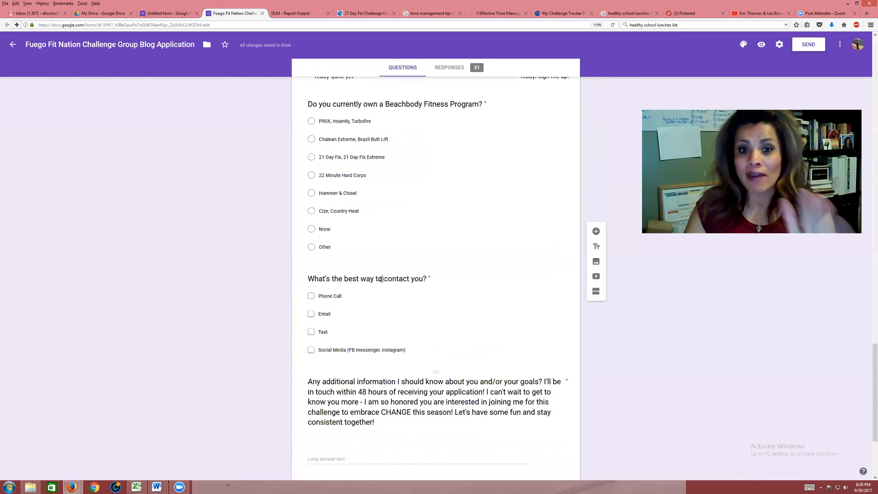
scroll(412, 323, "up", 20)
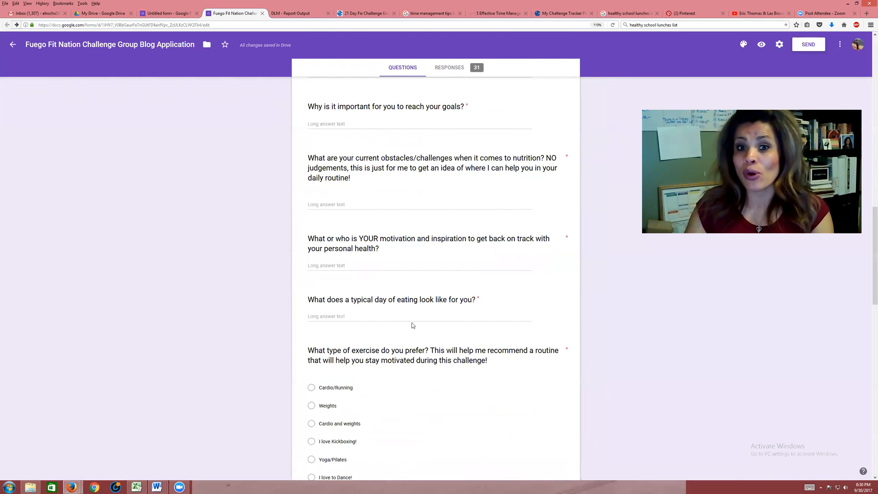
scroll(415, 321, "up", 5)
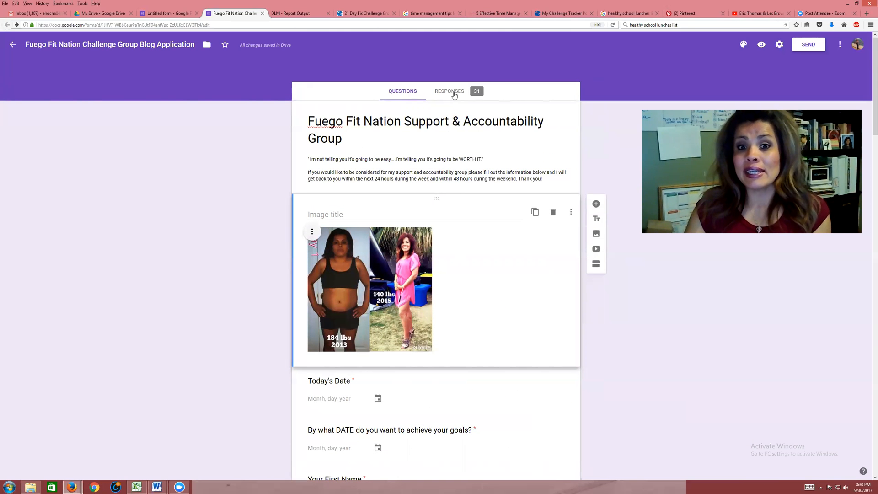
Step: Open the application's responses and read through an individual submission's goals, nutrition obstacles, motivation and eating habits
left_click(454, 95)
scroll(487, 293, "down", 2)
scroll(487, 292, "down", 10)
scroll(487, 293, "down", 3)
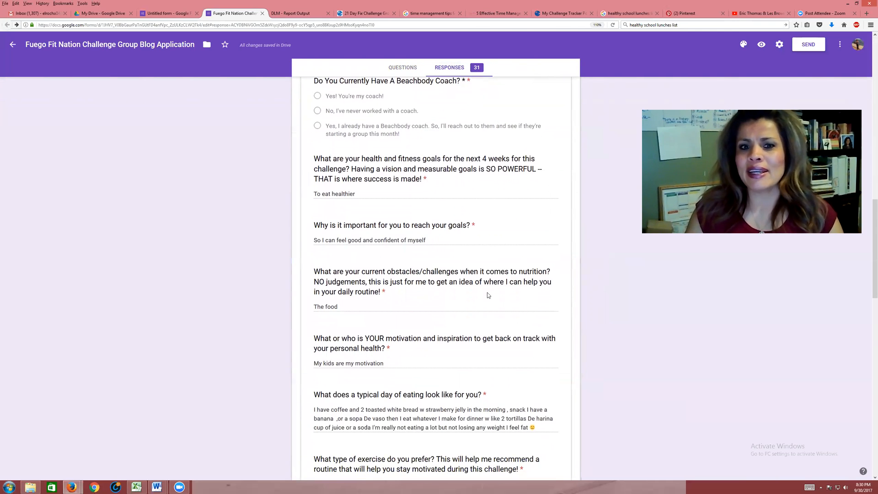
Step: Revisit the fall challenge form, and show in Google Drive where a new Google Form is created
left_click(172, 17)
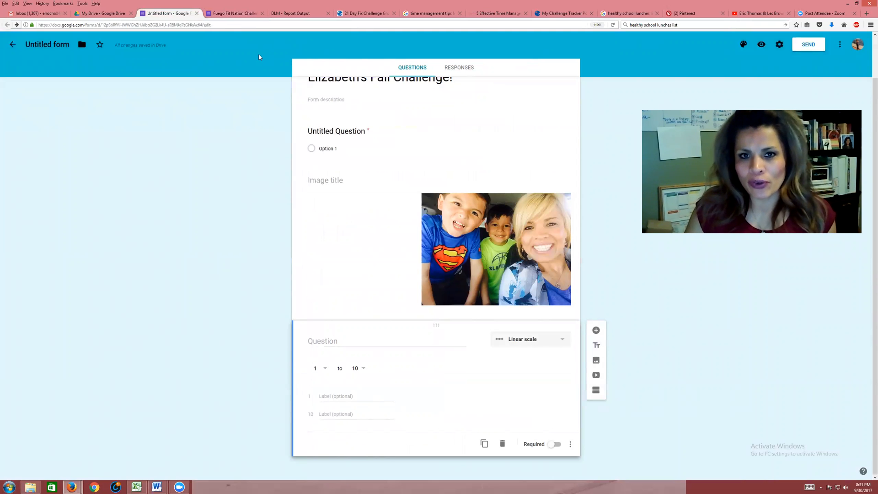
left_click(94, 14)
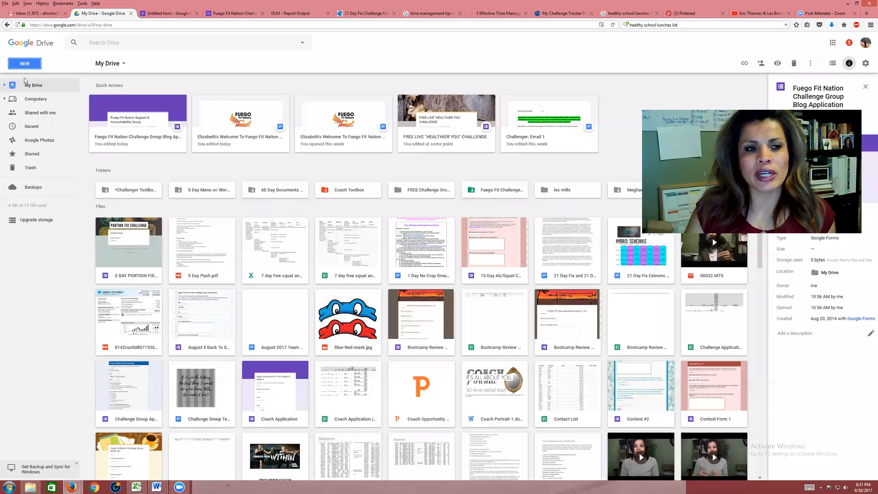
left_click(26, 64)
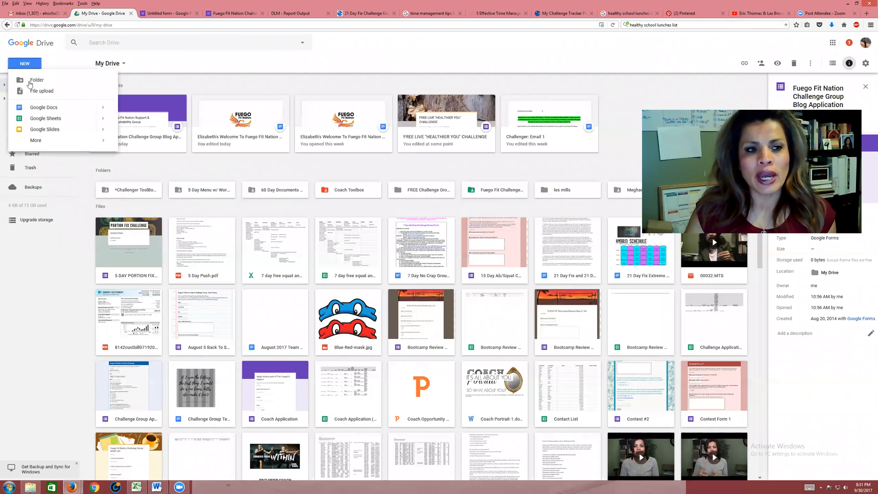
mouse_move(41, 145)
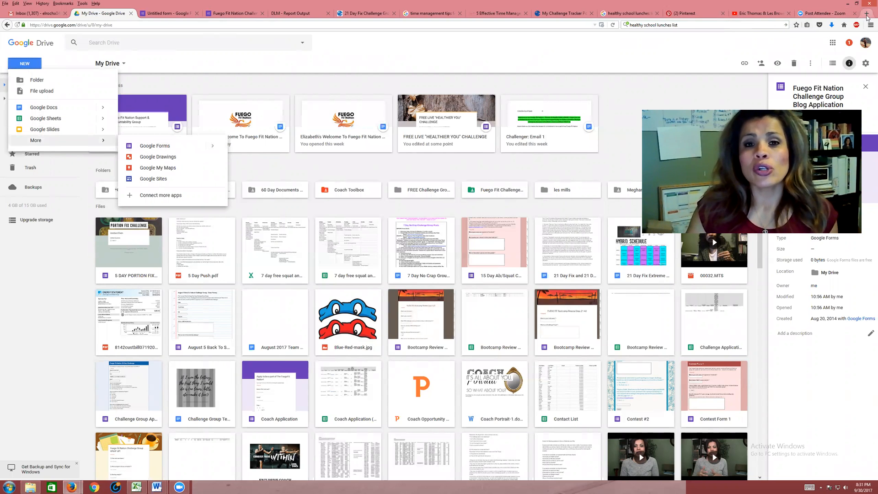
Step: Open Bitly's link management page in a new browser tab and start creating a bitlink
left_click(867, 13)
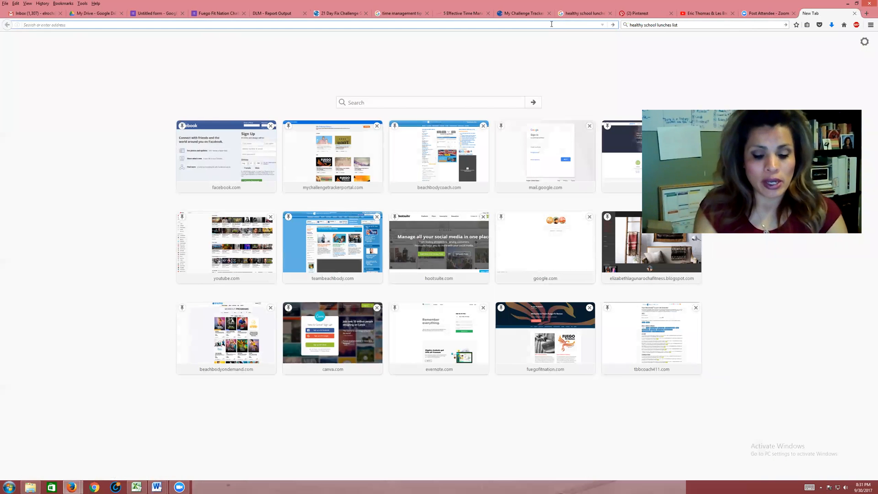
type("bitly.com/")
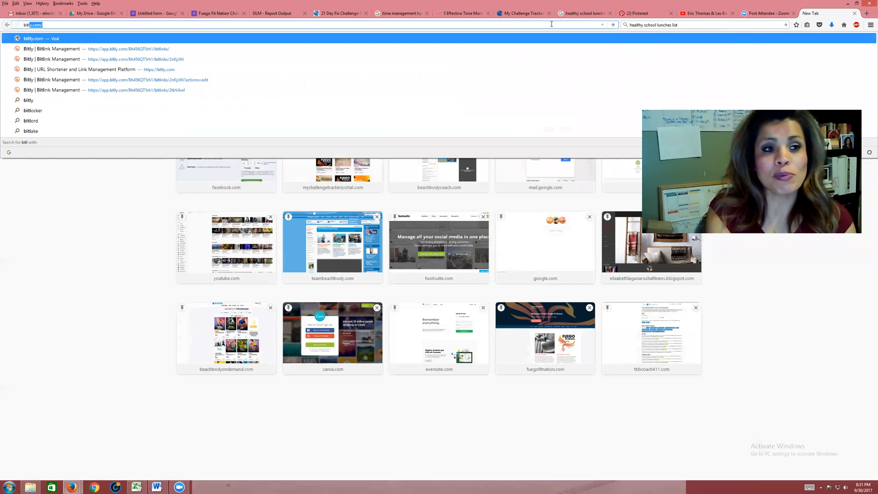
key("Down")
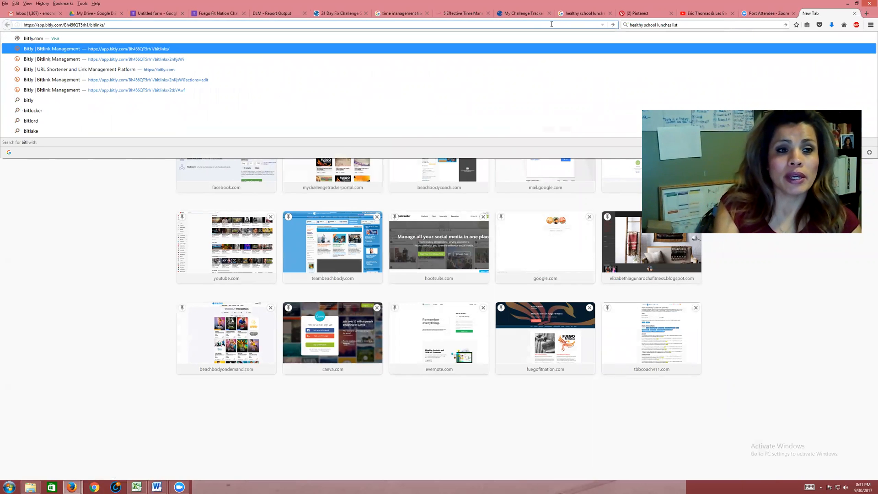
key("Return")
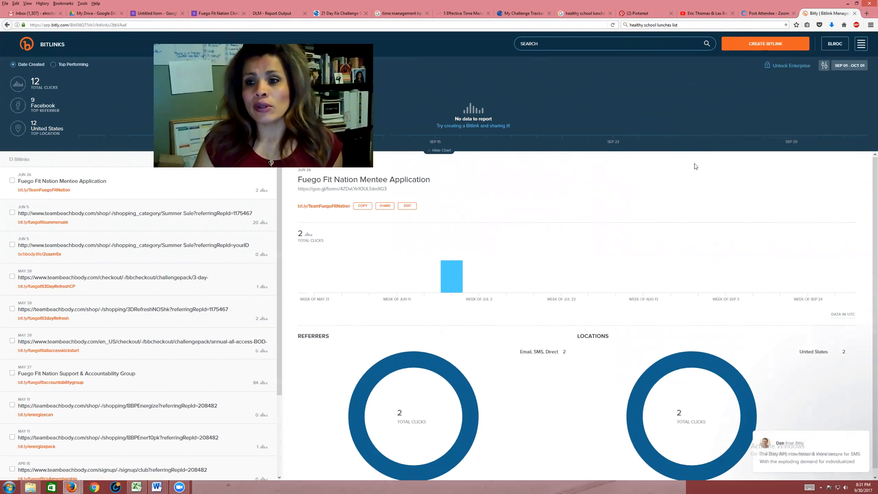
left_click(762, 47)
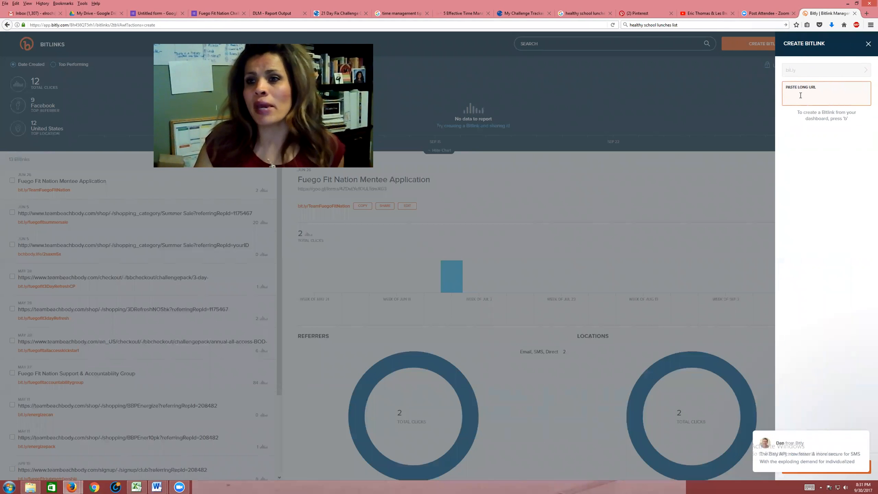
Step: Switch to the fall challenge form and get its shareable link with the URL shortened
left_click(151, 13)
left_click(808, 44)
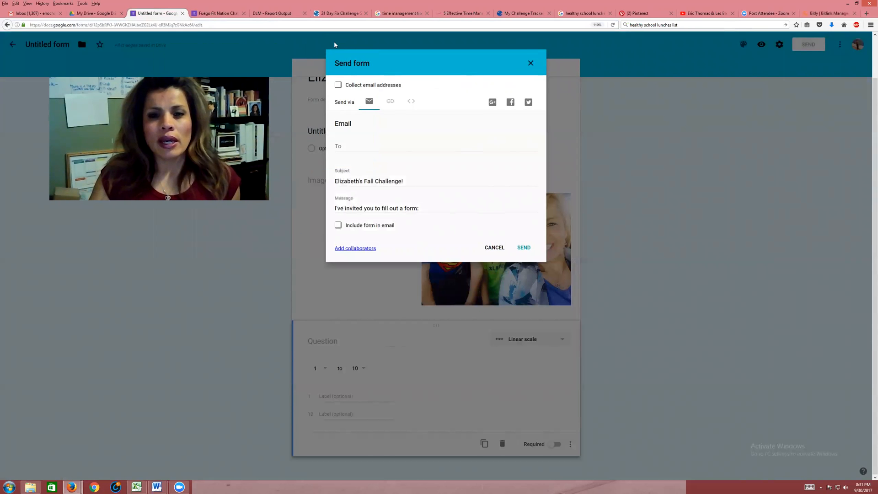
left_click(390, 101)
left_click(372, 149)
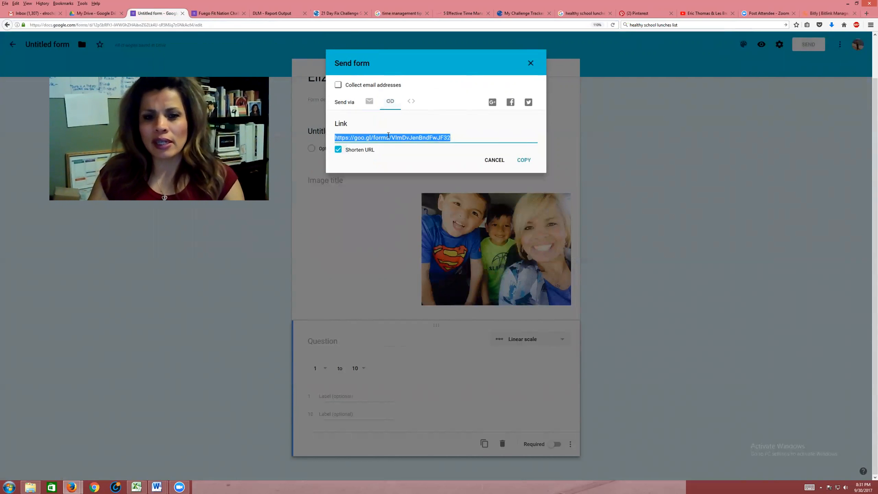
left_click(828, 12)
left_click(805, 94)
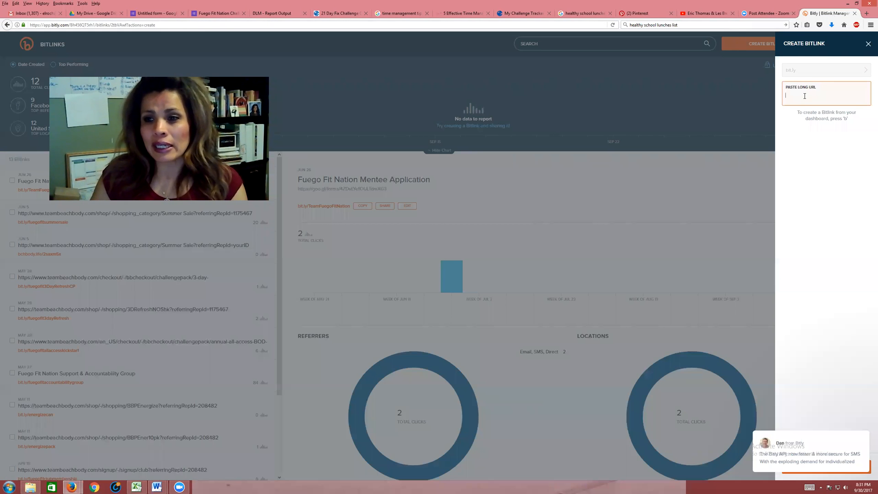
type("https://goo.gl/forms/VImDvJenBndFwJF32")
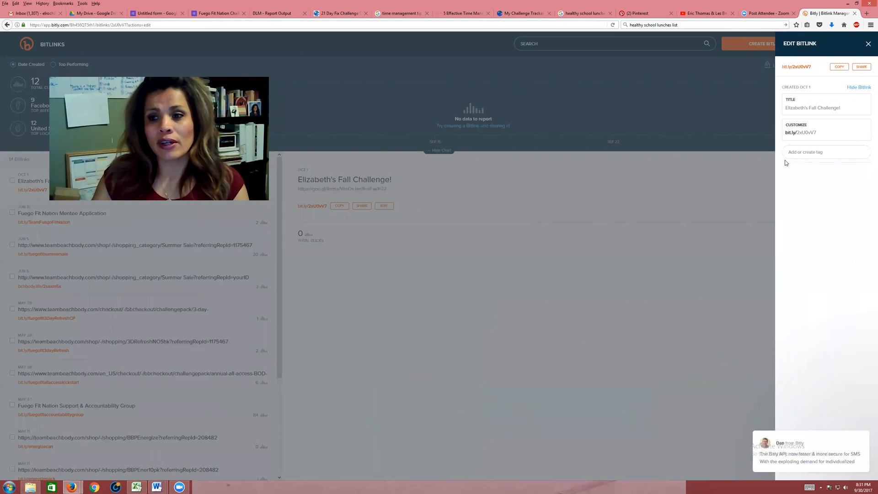
Step: Try "freech" as the custom ending of the new bitlink and clear the entry
left_click(810, 134)
left_click_drag(797, 133, 817, 134)
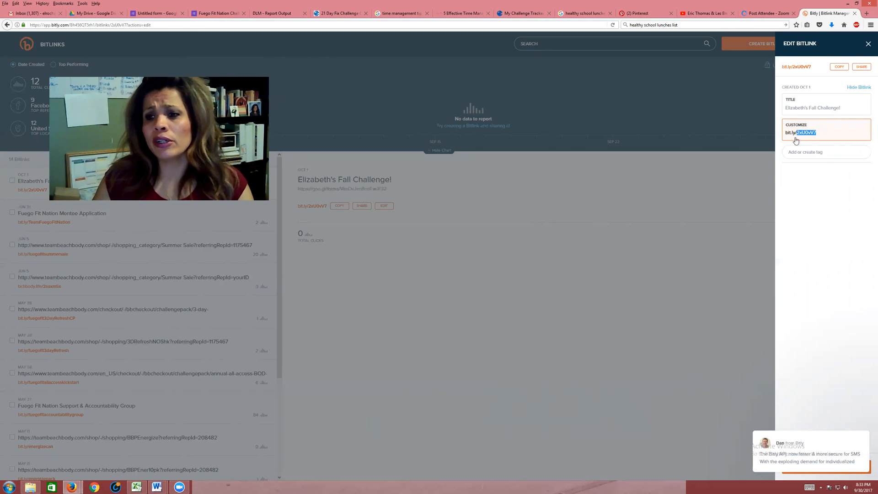
type("freech")
key("BackSpace")
key("BackSpace")
key("BackSpace")
key("BackSpace")
key("BackSpace")
key("BackSpace")
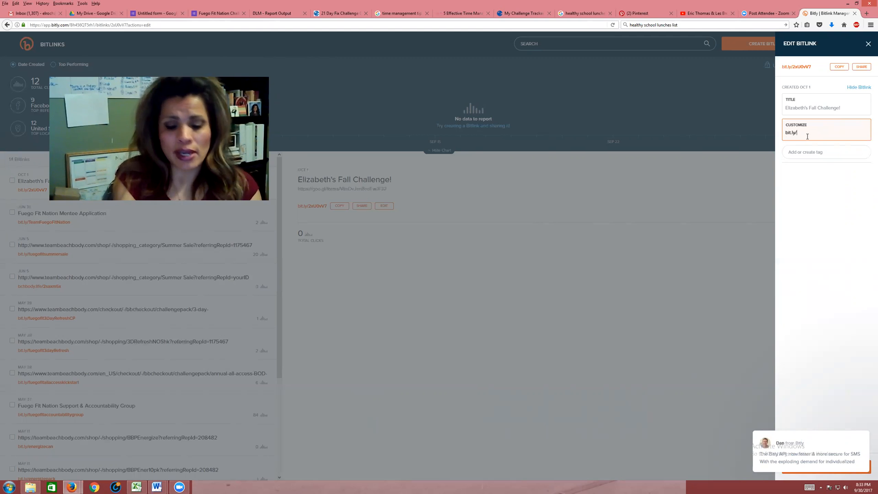
Step: Try "5daychalleng" and "cleanweek" as the bitlink's custom ending, and close the editor without saving
type("5daychalleng")
key("BackSpace")
key("BackSpace")
key("BackSpace")
key("BackSpace")
key("BackSpace")
key("BackSpace")
key("BackSpace")
key("BackSpace")
key("BackSpace")
key("BackSpace")
key("BackSpace")
key("BackSpace")
type("cleanweek")
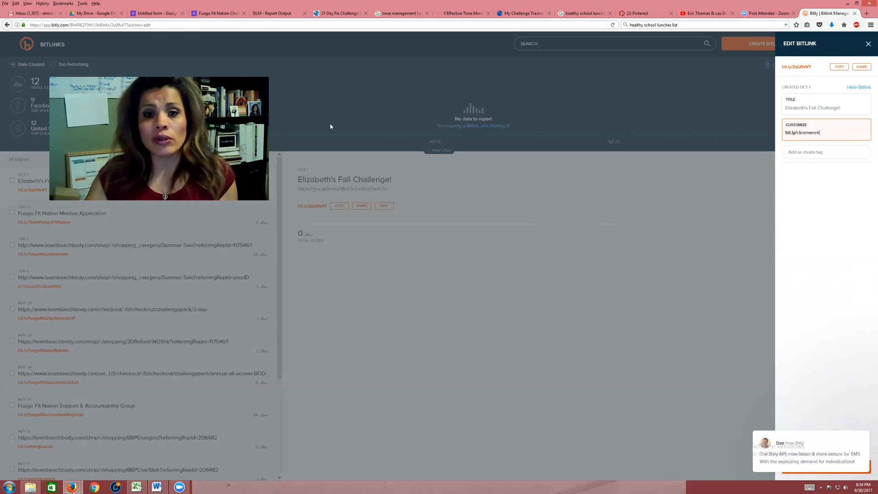
left_click(868, 44)
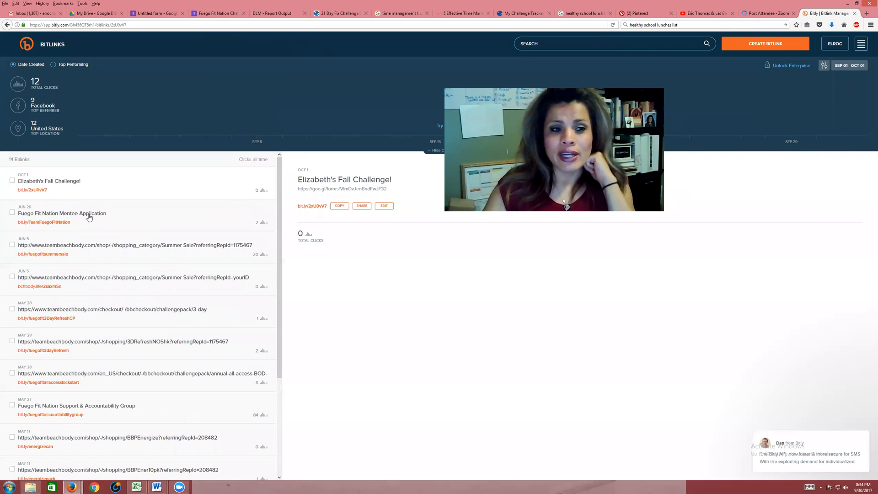
Step: Select the fall challenge bitlink in the list, check its edit details and close them without changes
left_click(12, 181)
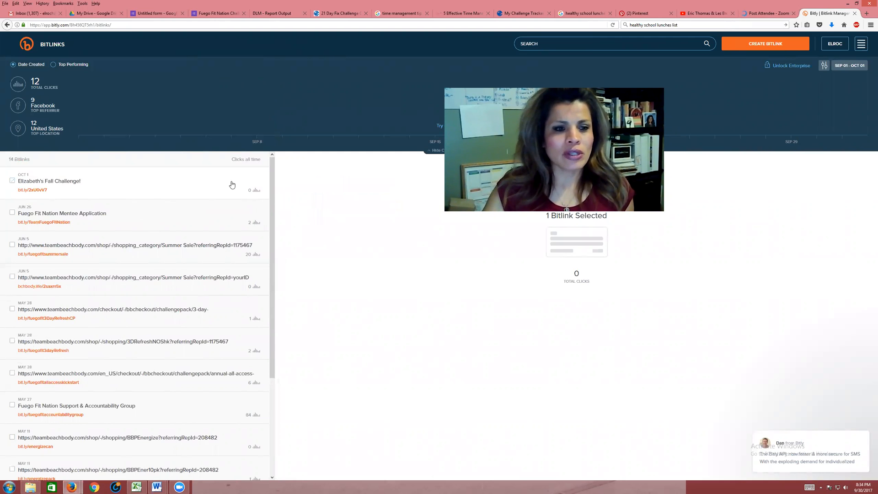
scroll(231, 184, "down", 1)
scroll(188, 201, "up", 1)
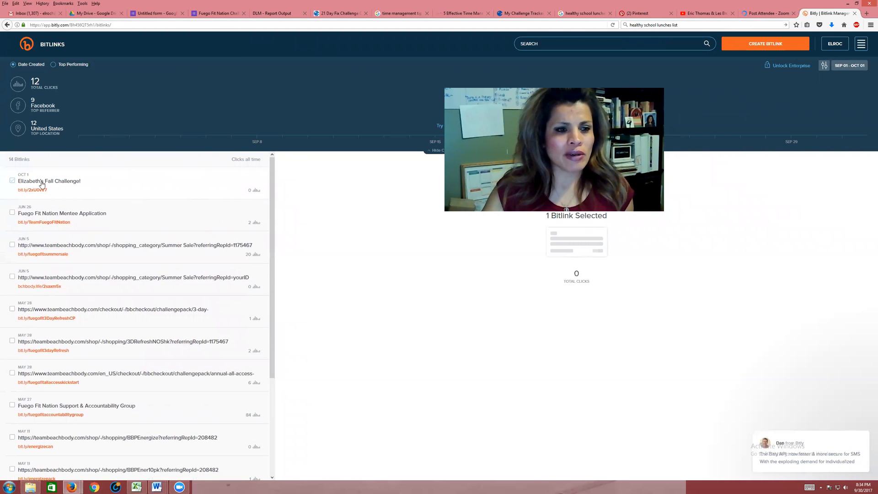
left_click(158, 188)
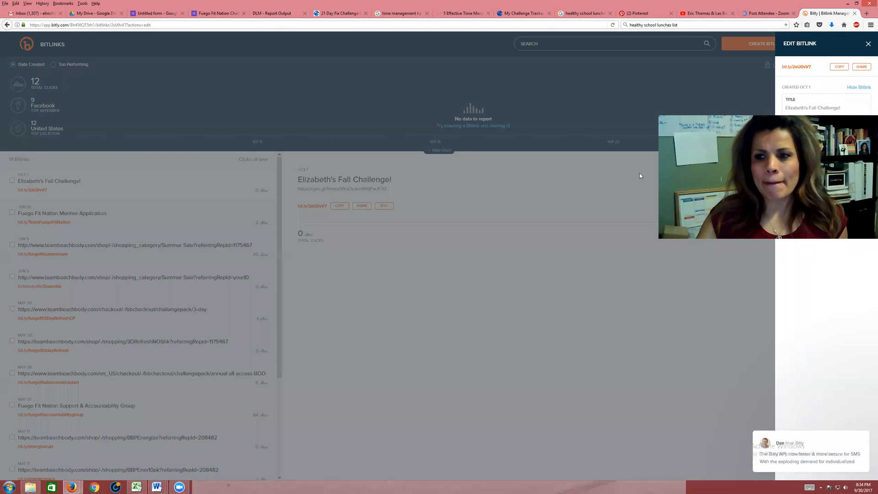
left_click(868, 44)
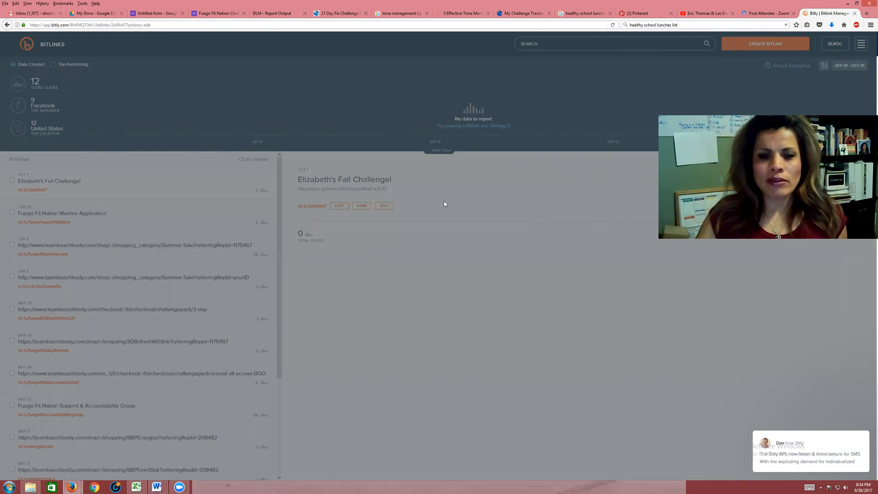
Step: Look through the existing bitlinks and their custom endings, then return to the fall challenge form and close its Send form dialog
scroll(221, 242, "down", 1)
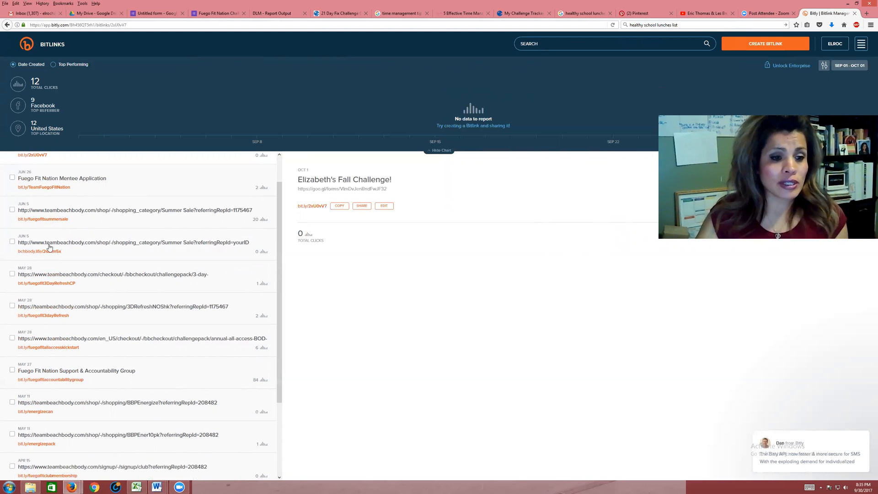
scroll(47, 315, "down", 3)
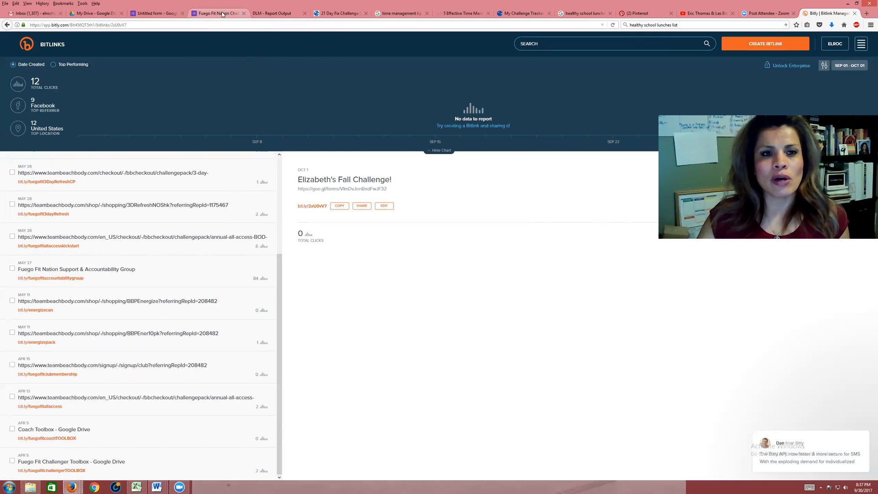
left_click(164, 16)
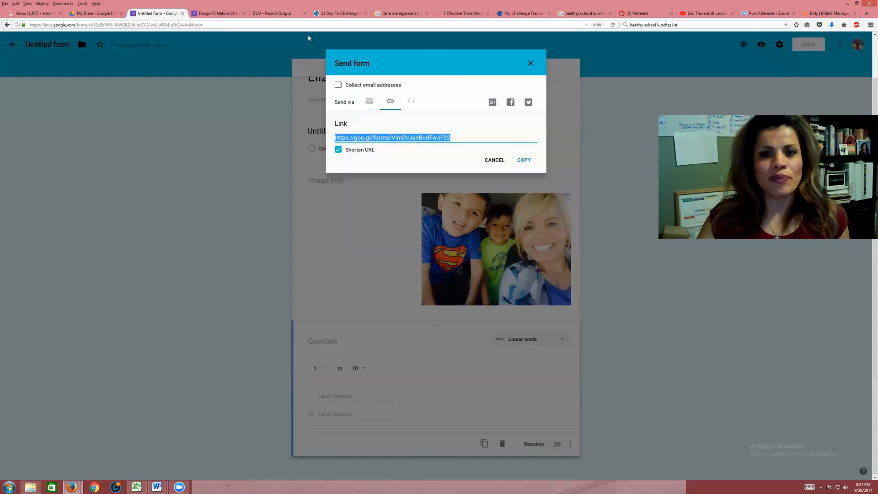
left_click(531, 65)
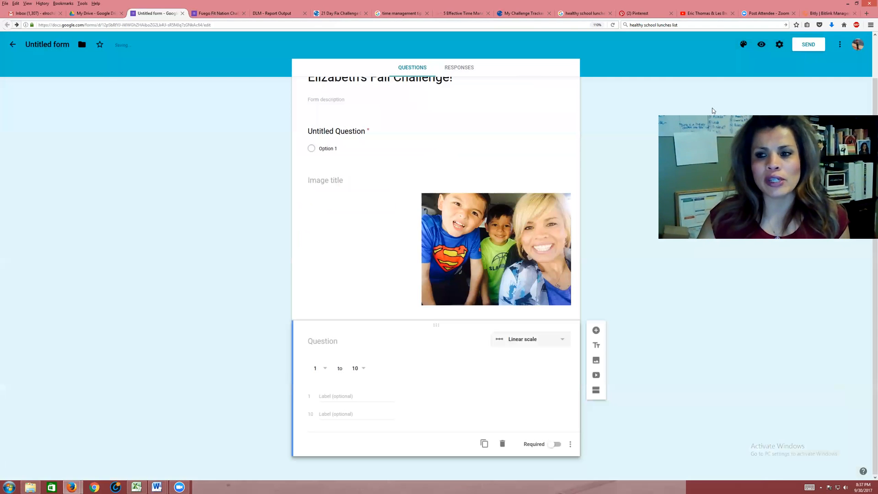